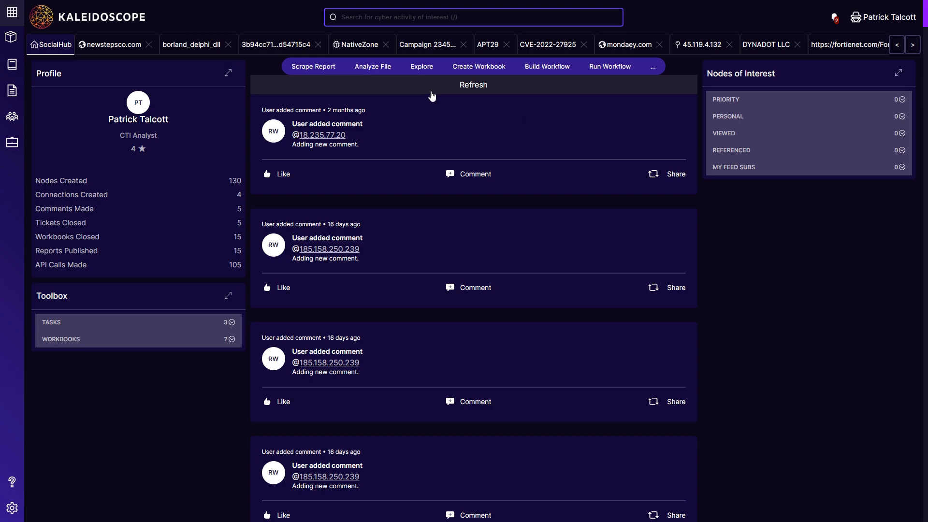
View the file import form for parsing and close it without uploading anything.
{"action": "left_click", "coordinate": [377, 72]}
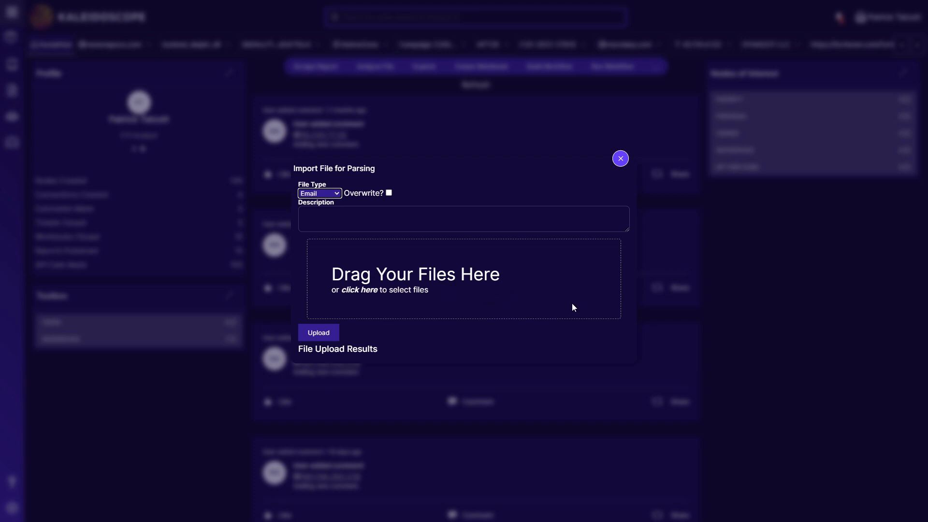
{"action": "left_click", "coordinate": [620, 159]}
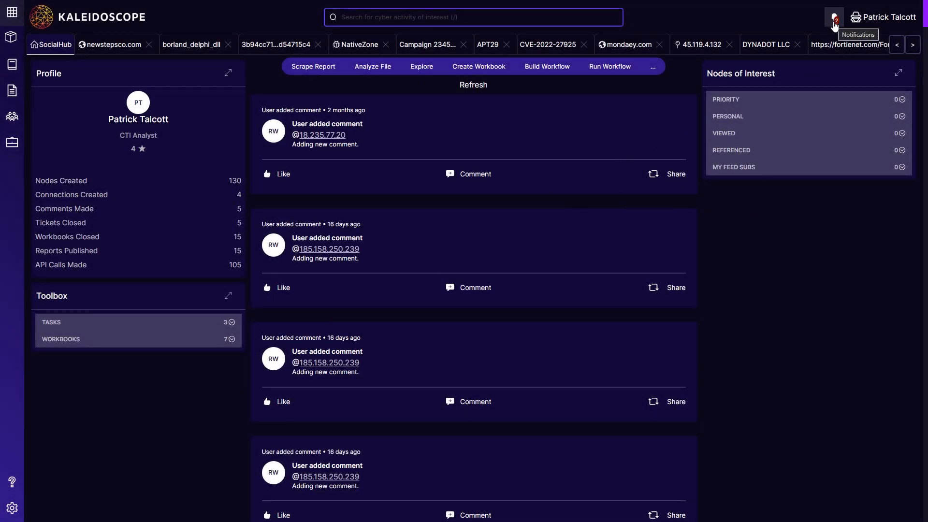
Open the email message from the phishing alert notification and read through its HTML content.
{"action": "left_click", "coordinate": [835, 24]}
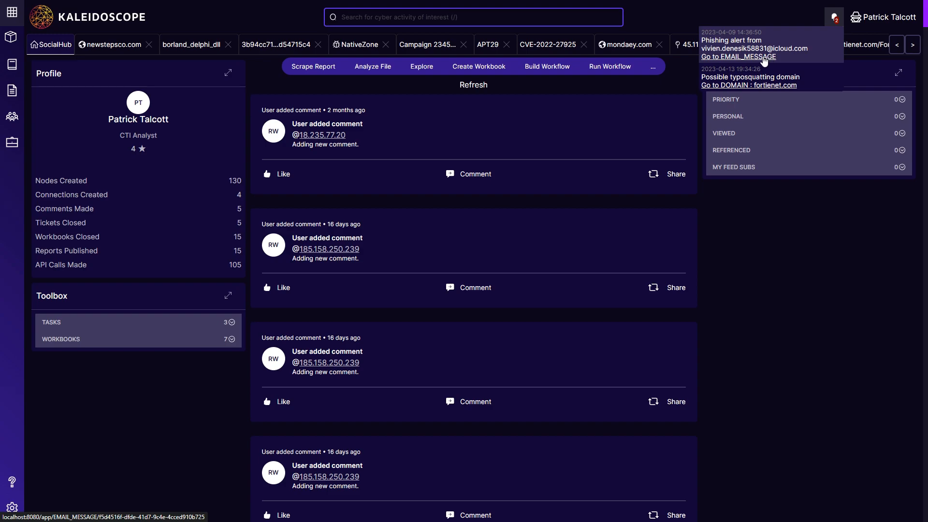
{"action": "left_click", "coordinate": [758, 57]}
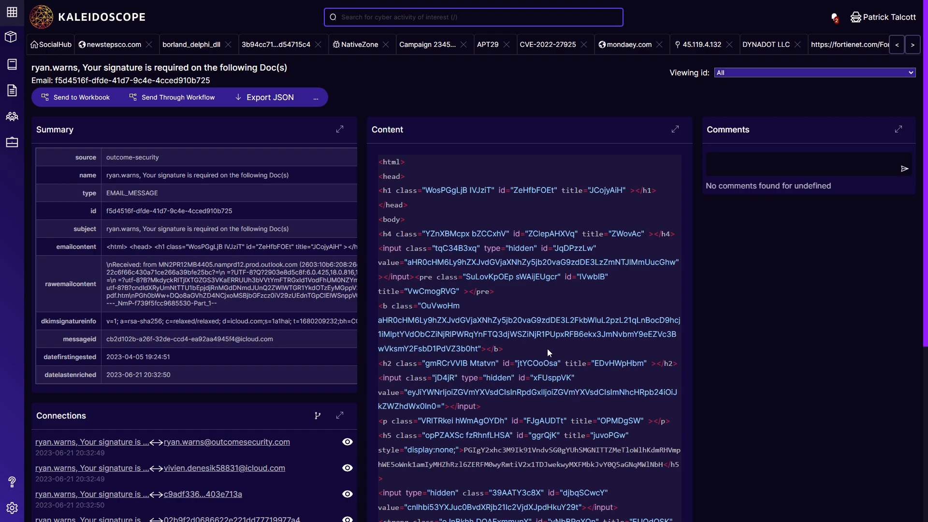
{"action": "scroll", "coordinate": [428, 217], "scroll_direction": "down", "scroll_amount": 2}
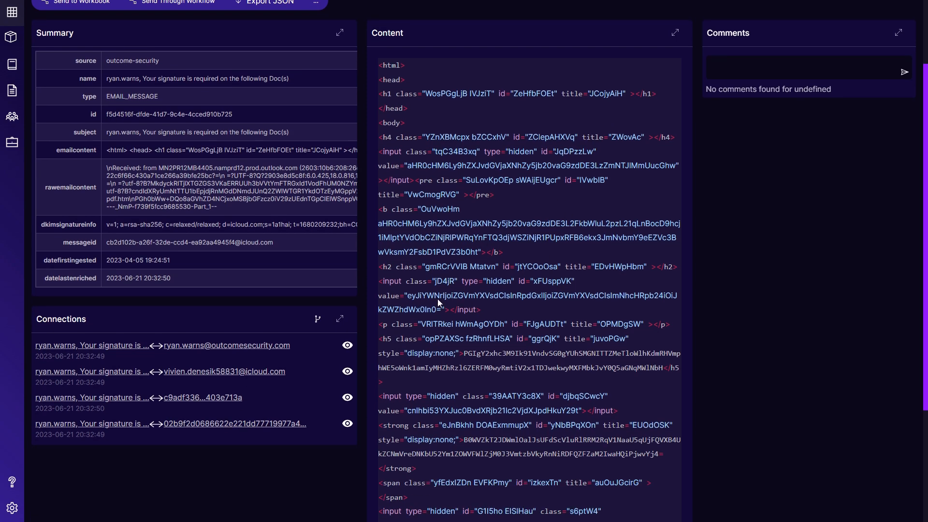
{"action": "scroll", "coordinate": [539, 429], "scroll_direction": "down", "scroll_amount": 2}
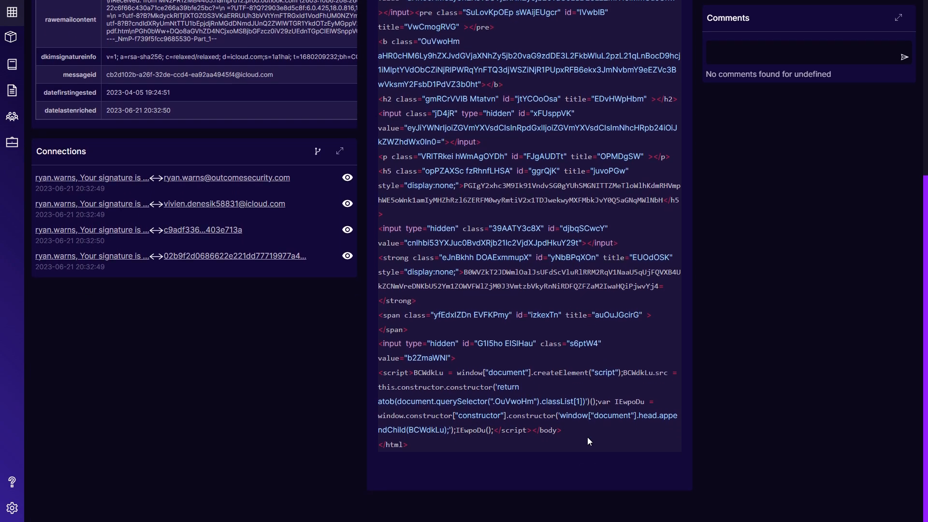
{"action": "scroll", "coordinate": [546, 373], "scroll_direction": "up", "scroll_amount": 2}
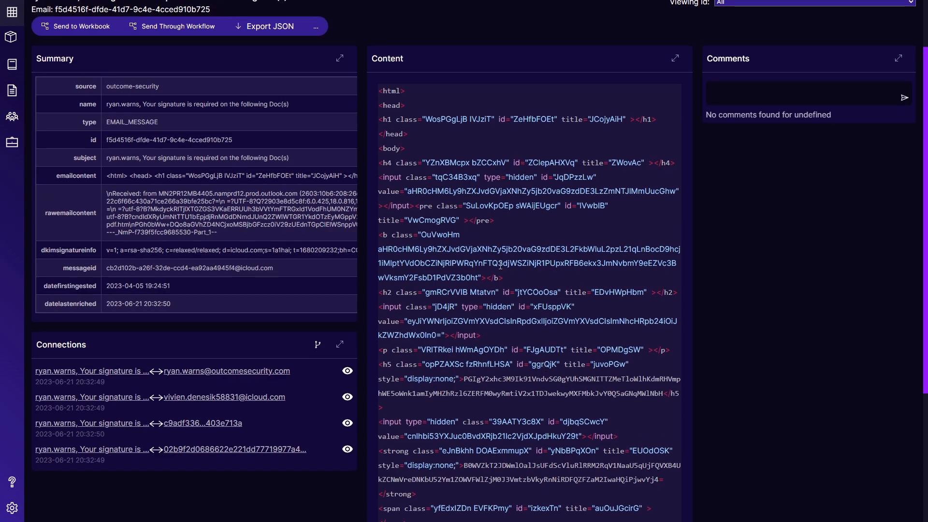
{"action": "scroll", "coordinate": [549, 368], "scroll_direction": "down", "scroll_amount": 5}
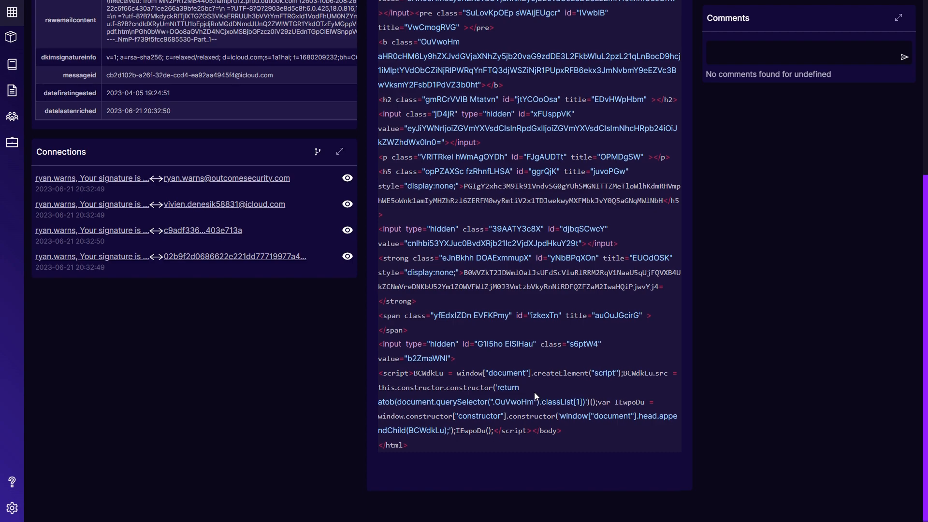
{"action": "scroll", "coordinate": [534, 393], "scroll_direction": "up", "scroll_amount": 6}
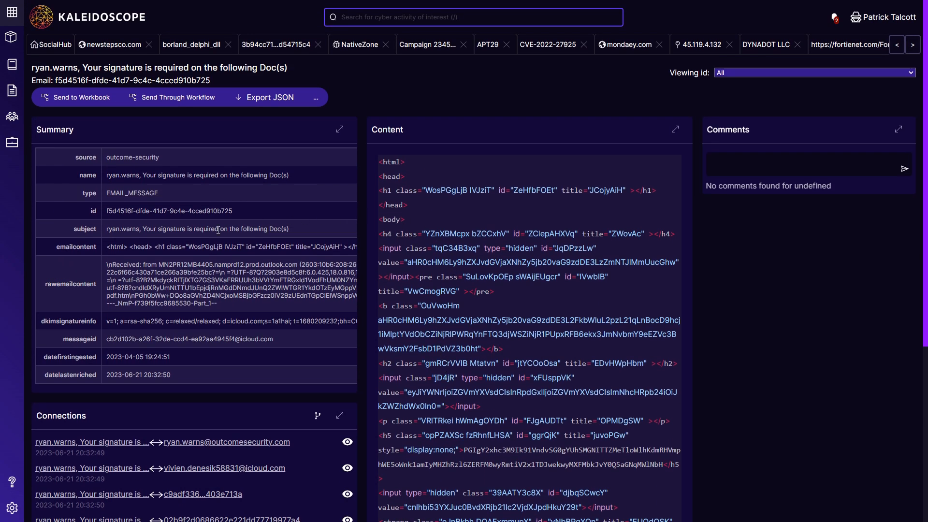
Examine the email's name and DKIM signature info in the summary, along with the scripts in its HTML content.
{"action": "triple_click", "coordinate": [144, 175]}
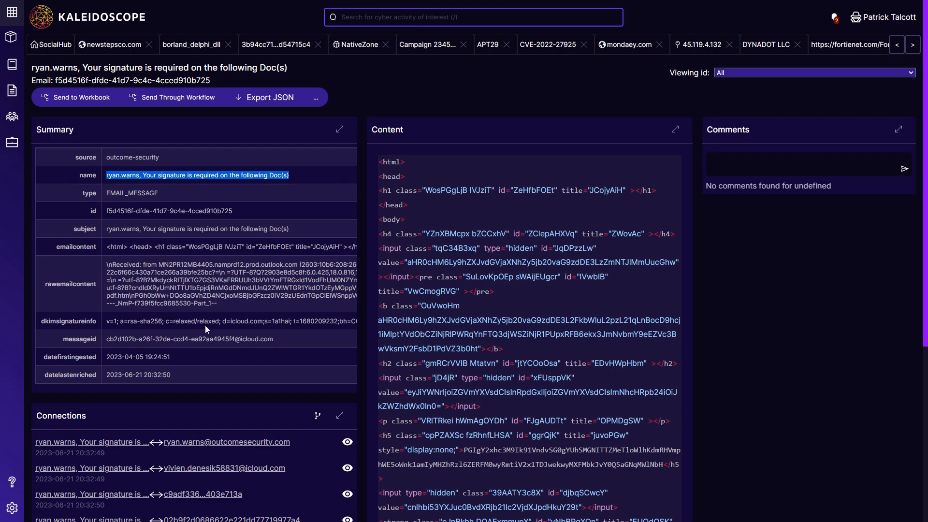
{"action": "triple_click", "coordinate": [148, 321]}
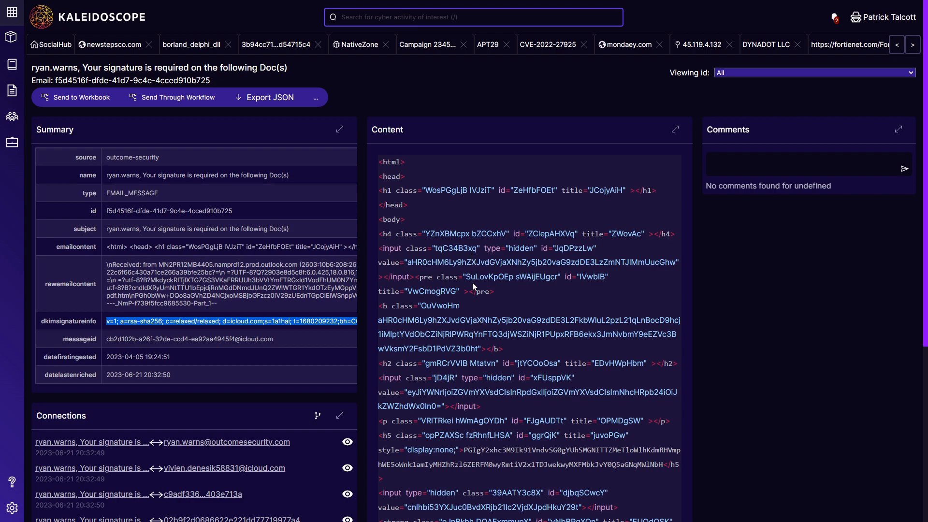
{"action": "scroll", "coordinate": [472, 285], "scroll_direction": "down", "scroll_amount": 2}
{"action": "scroll", "coordinate": [504, 303], "scroll_direction": "down", "scroll_amount": 4}
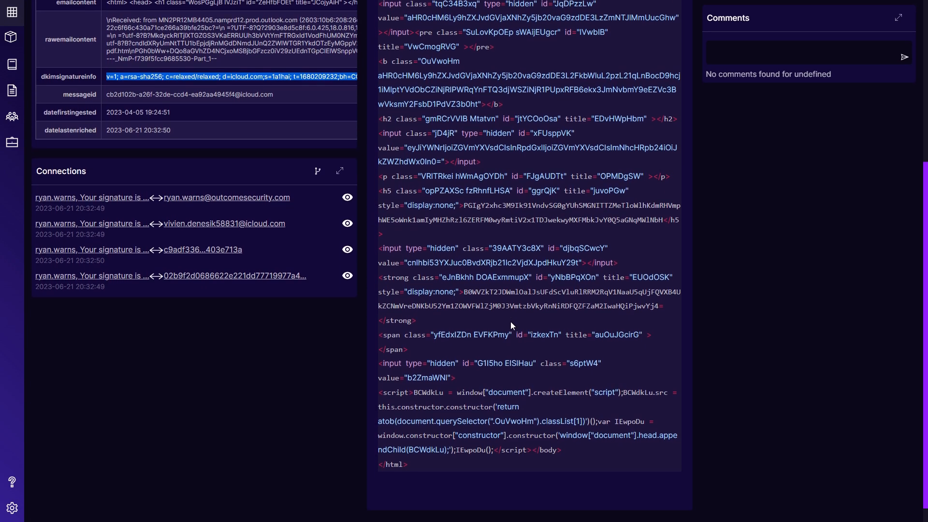
{"action": "scroll", "coordinate": [526, 332], "scroll_direction": "up", "scroll_amount": 6}
{"action": "scroll", "coordinate": [498, 319], "scroll_direction": "up", "scroll_amount": 1}
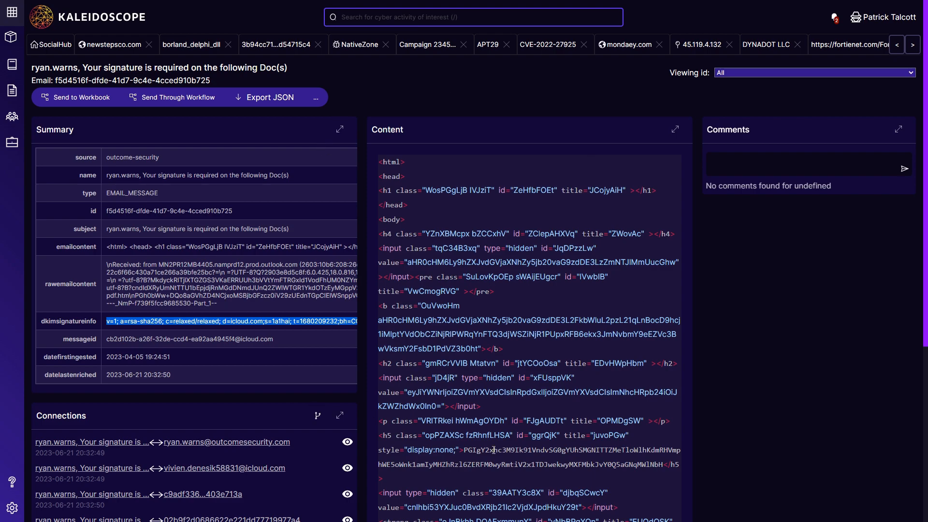
{"action": "scroll", "coordinate": [410, 380], "scroll_direction": "down", "scroll_amount": 1}
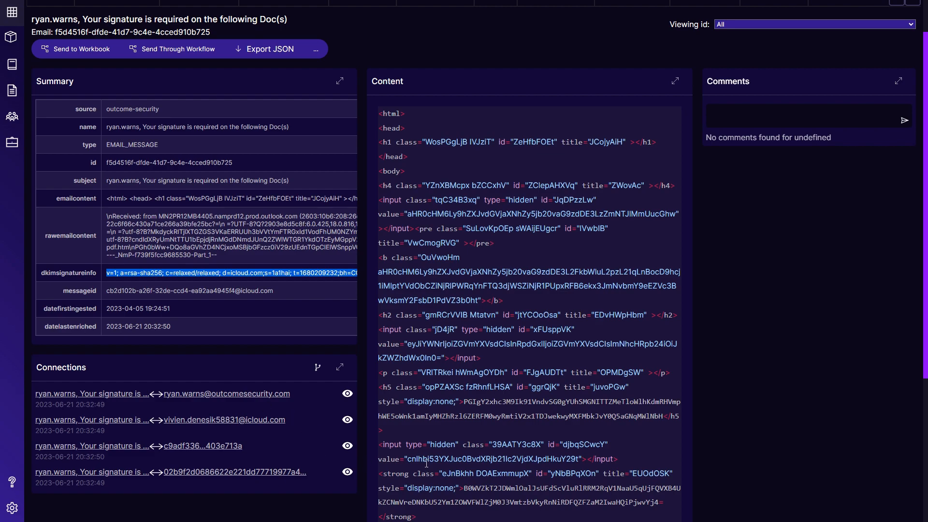
{"action": "scroll", "coordinate": [426, 464], "scroll_direction": "up", "scroll_amount": 1}
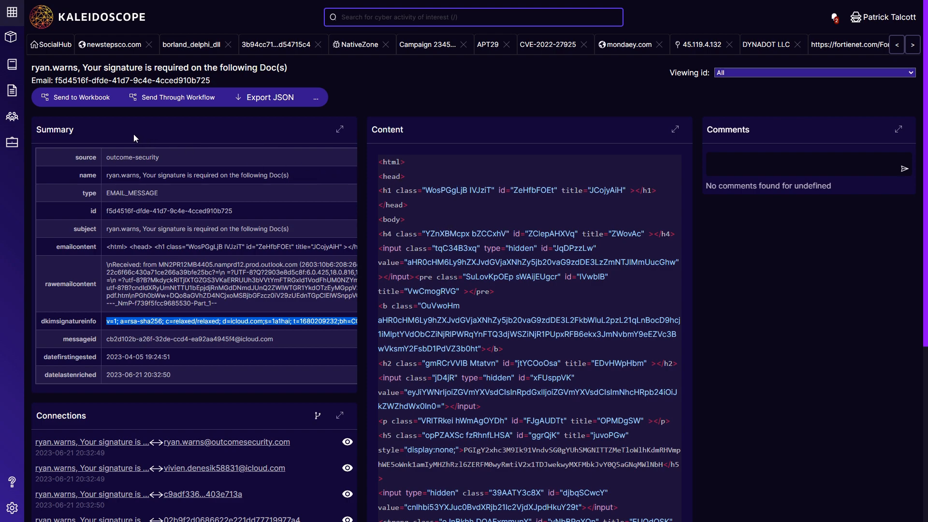
Send the email to a new workbook and name it "Phishing Workbook for Signature Doc".
{"action": "left_click", "coordinate": [89, 101]}
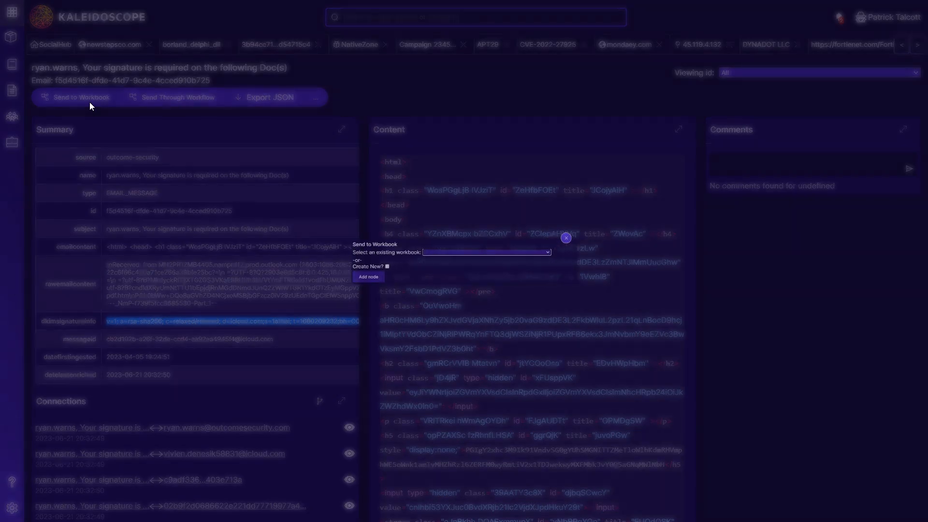
{"action": "left_click", "coordinate": [346, 269]}
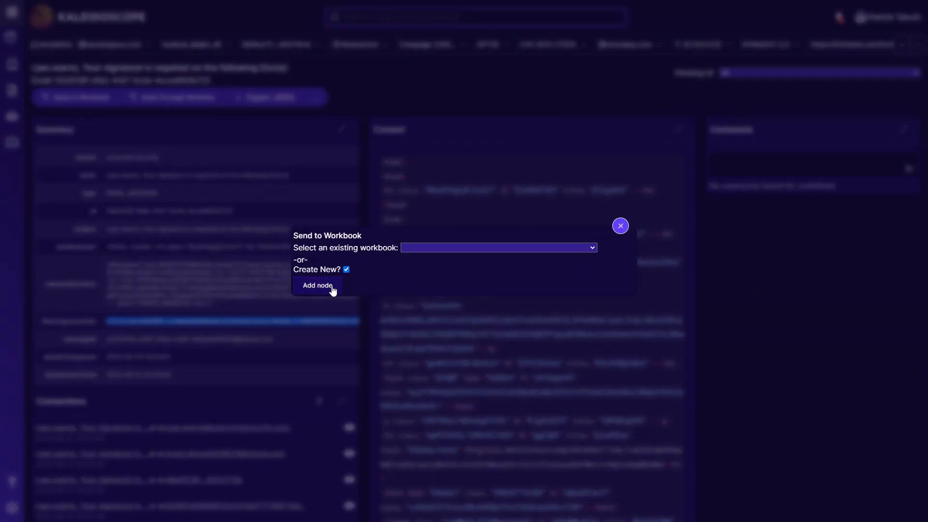
{"action": "left_click", "coordinate": [340, 290]}
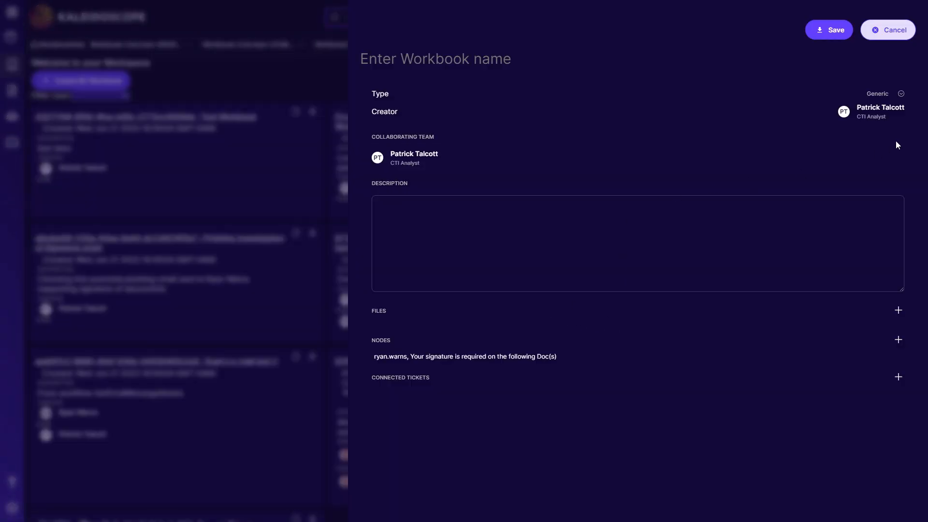
{"action": "left_click", "coordinate": [491, 61]}
{"action": "type", "text": "Phishing Workbook for Signature Doc"}
Describe the workbook as "Signature doc email phishing lure, sent to" followed by the recipient's full name.
{"action": "left_click", "coordinate": [460, 204]}
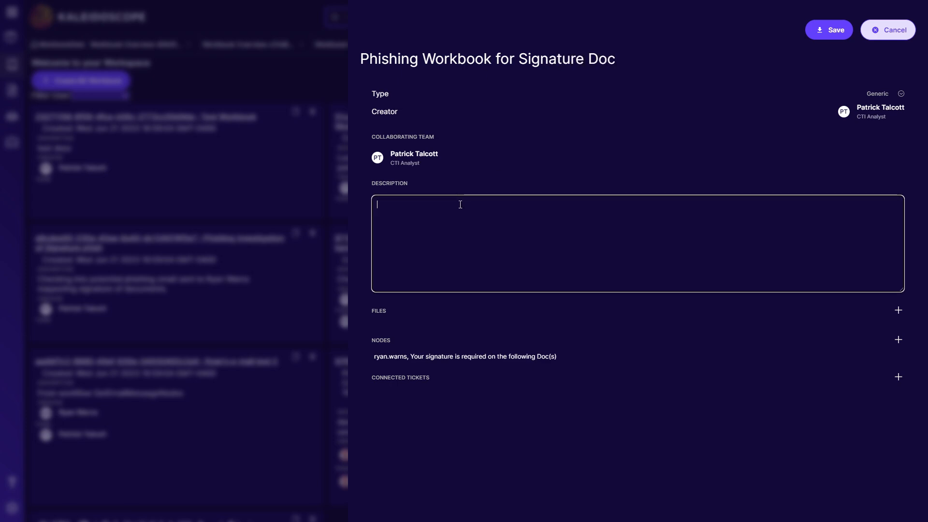
{"action": "type", "text": "Sign"}
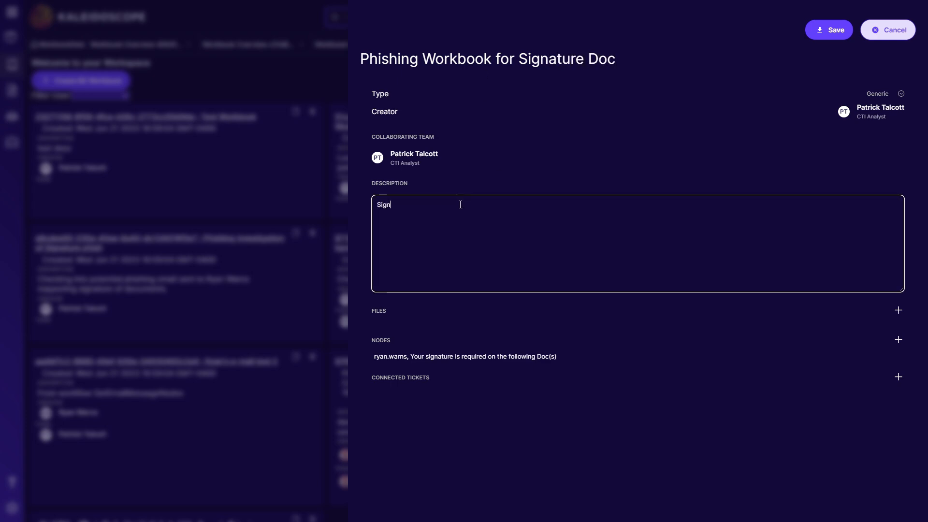
{"action": "type", "text": "ature doc email"}
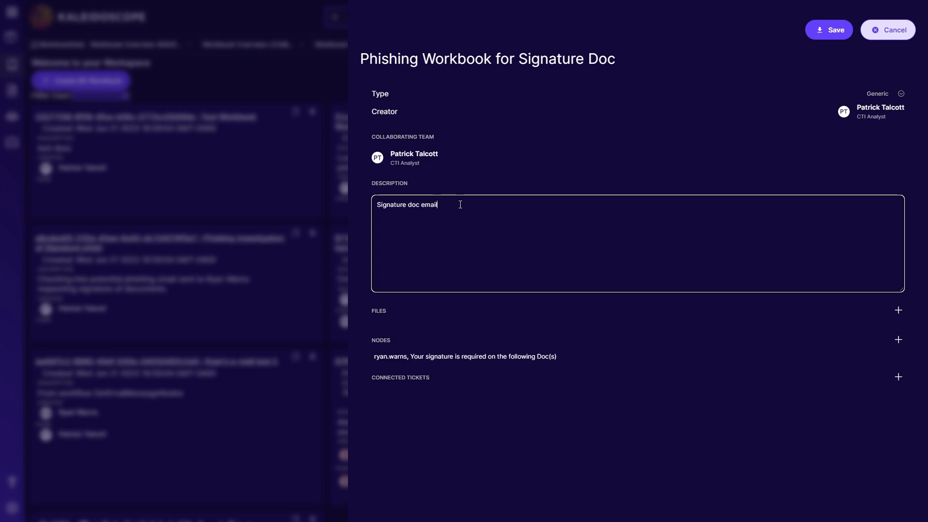
Set the workbook type to Phishing and save the workbook.
{"action": "left_click", "coordinate": [888, 95]}
{"action": "left_click", "coordinate": [854, 143]}
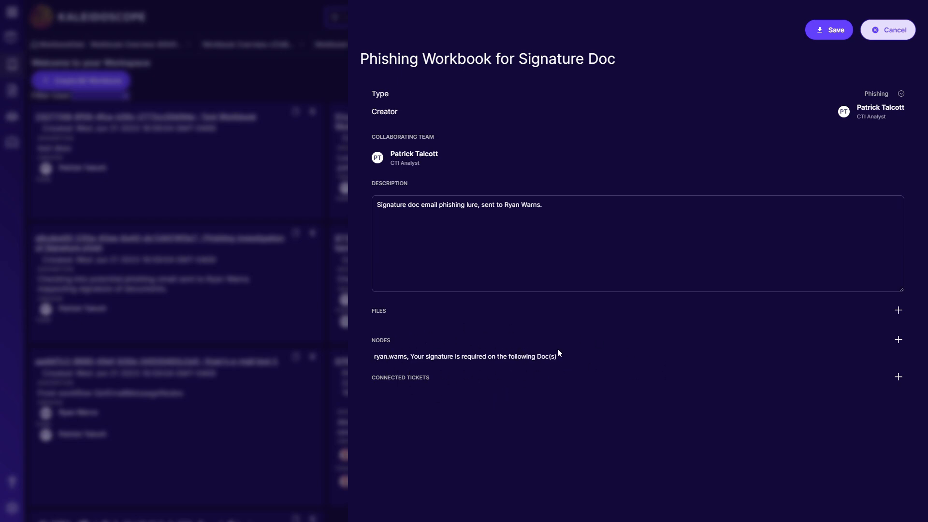
{"action": "left_click", "coordinate": [832, 31]}
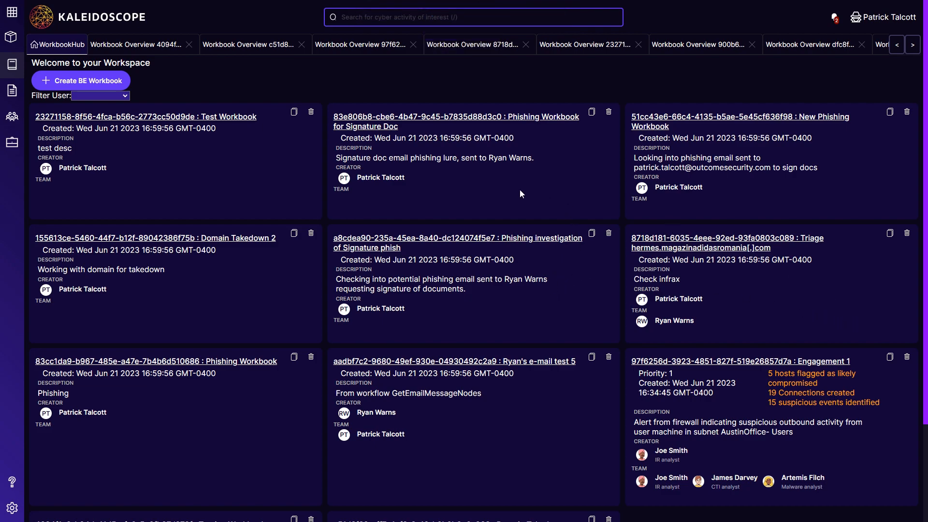
Open the Phishing Workbook for Signature Doc and review its overview, including email content, nodes, activity and tasks.
{"action": "left_click", "coordinate": [516, 126]}
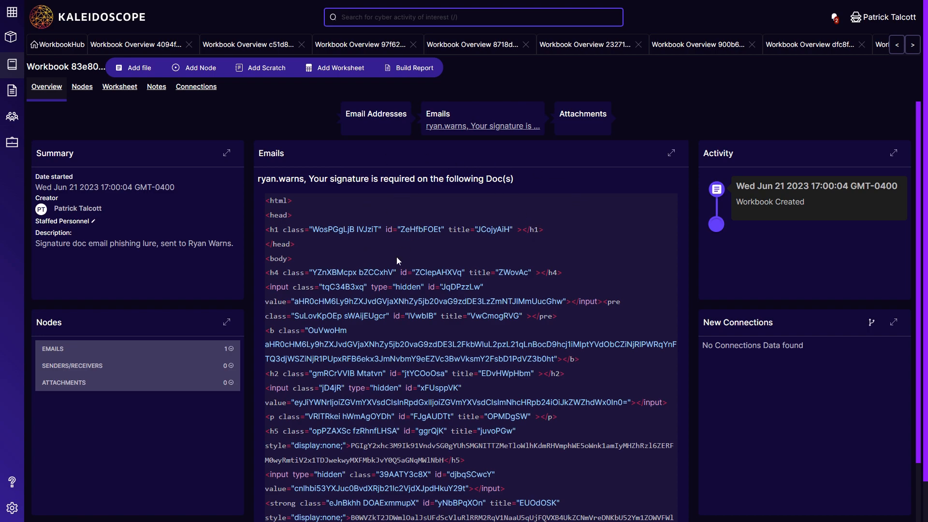
{"action": "scroll", "coordinate": [427, 485], "scroll_direction": "down", "scroll_amount": 4}
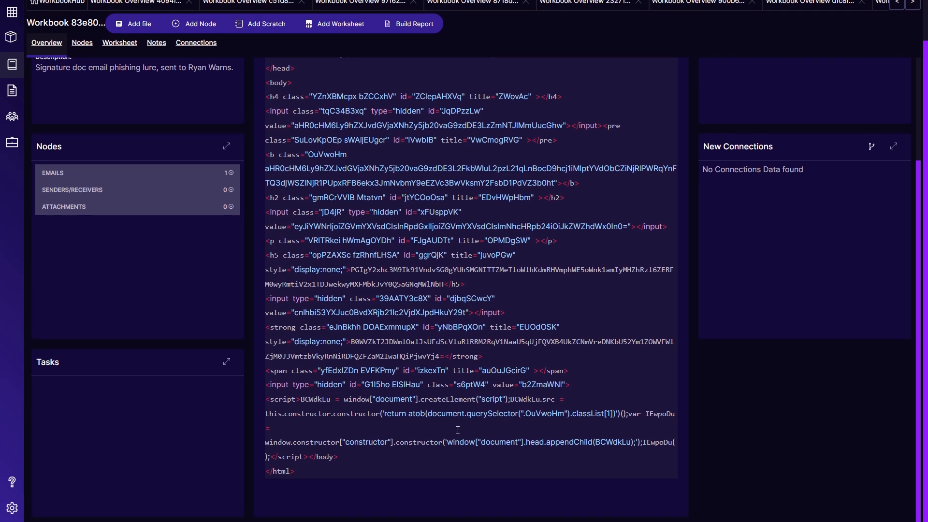
{"action": "scroll", "coordinate": [598, 129], "scroll_direction": "up", "scroll_amount": 4}
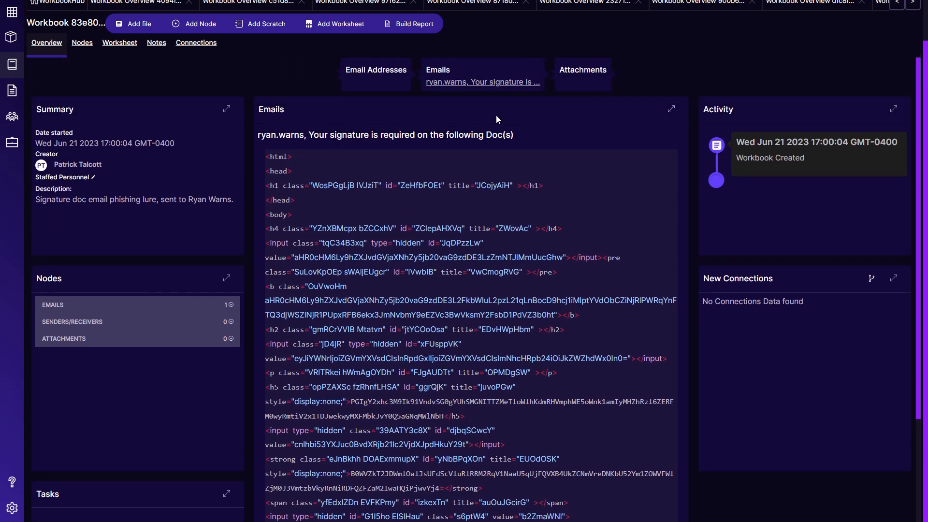
{"action": "scroll", "coordinate": [355, 222], "scroll_direction": "down", "scroll_amount": 3}
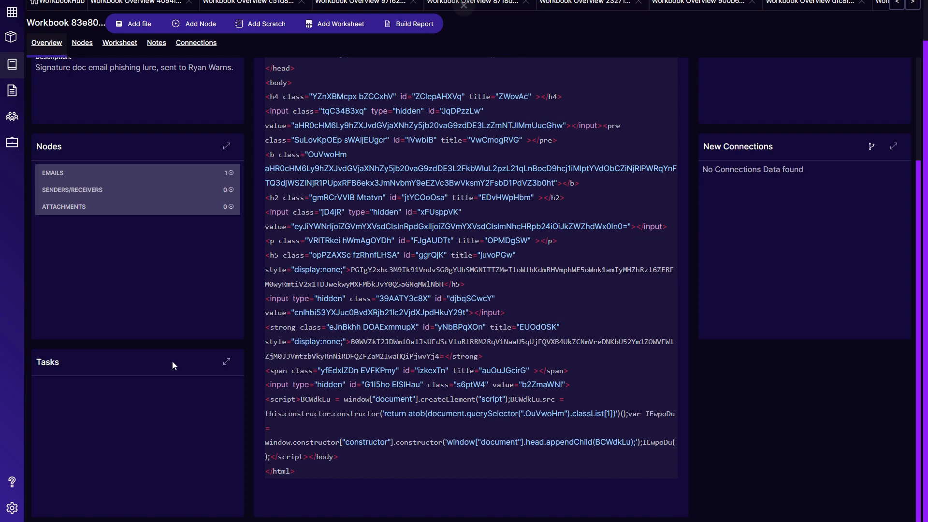
{"action": "scroll", "coordinate": [570, 348], "scroll_direction": "up", "scroll_amount": 4}
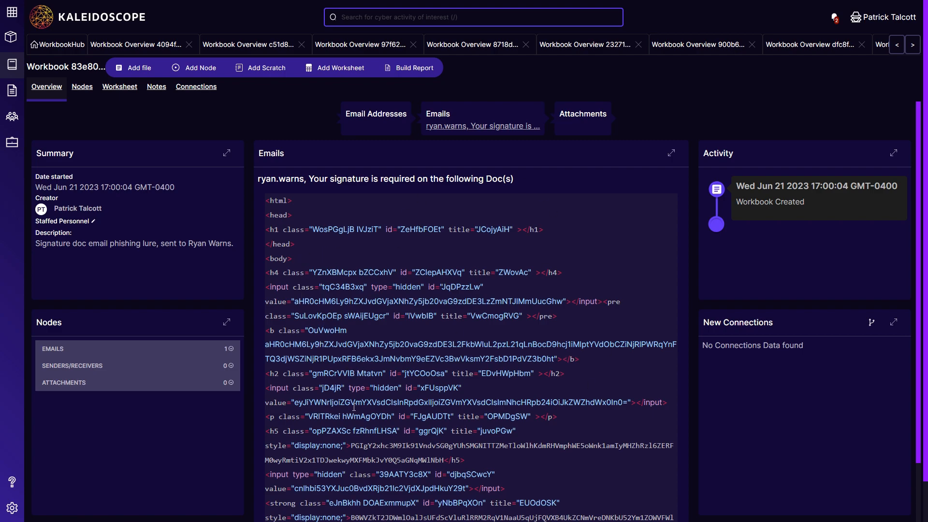
In the workbook's connections graph, pivot from the email node to add the recipient's email address.
{"action": "left_click", "coordinate": [202, 90]}
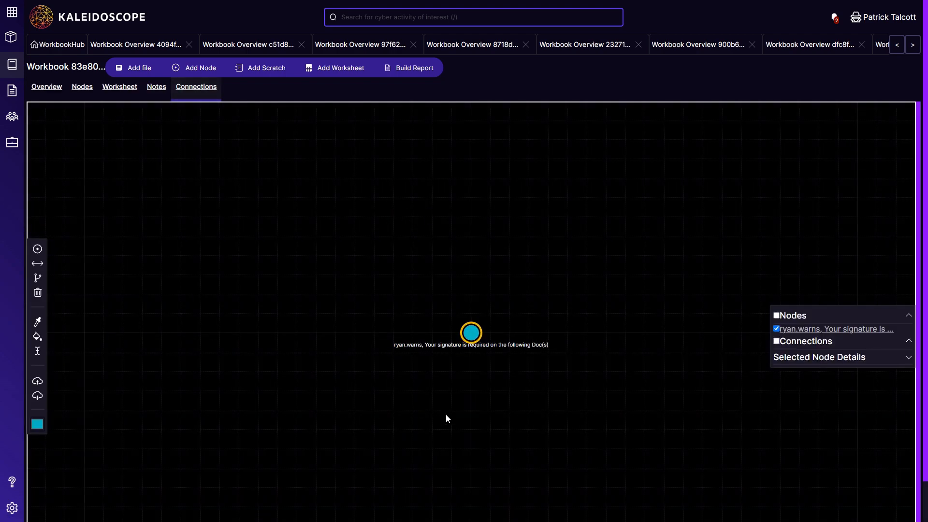
{"action": "left_click", "coordinate": [37, 278]}
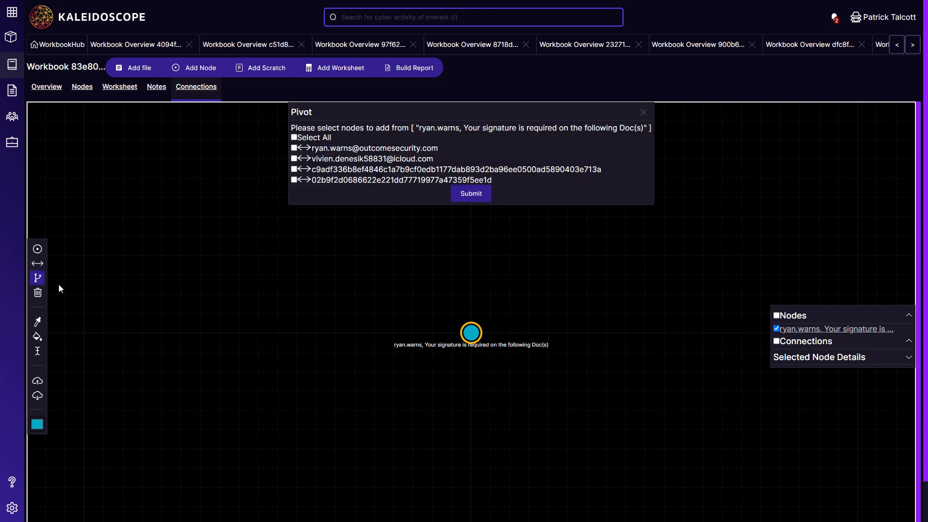
{"action": "left_click", "coordinate": [294, 148]}
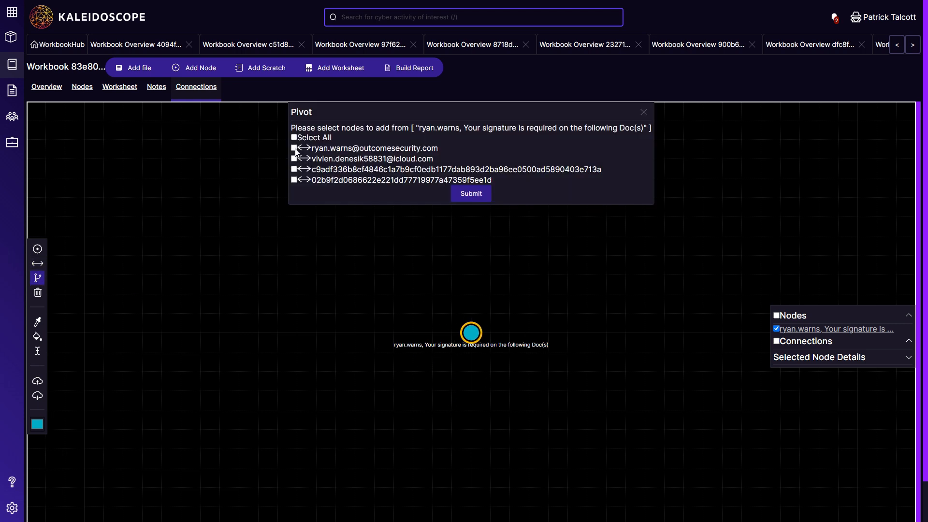
{"action": "left_click", "coordinate": [476, 195]}
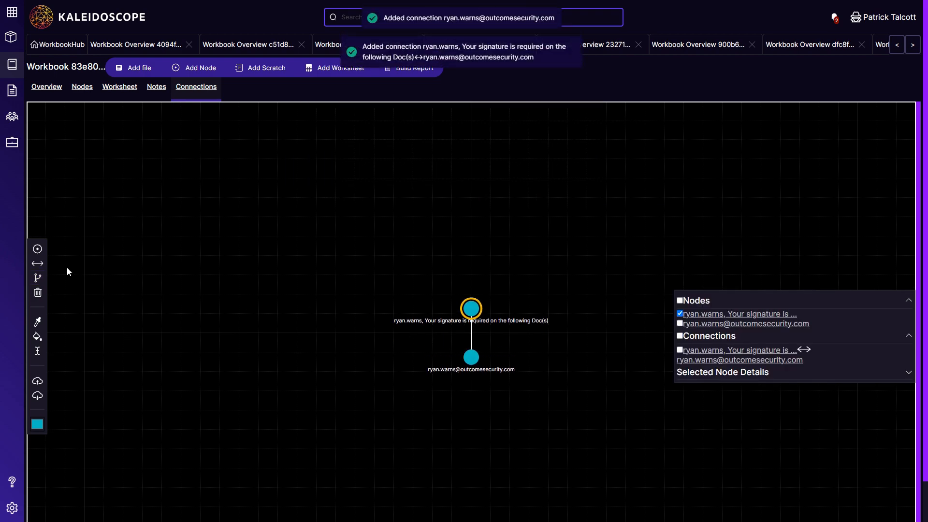
Pivot from the email node again to add the sender's iCloud email address to the graph.
{"action": "left_click", "coordinate": [38, 279]}
{"action": "left_click", "coordinate": [294, 159]}
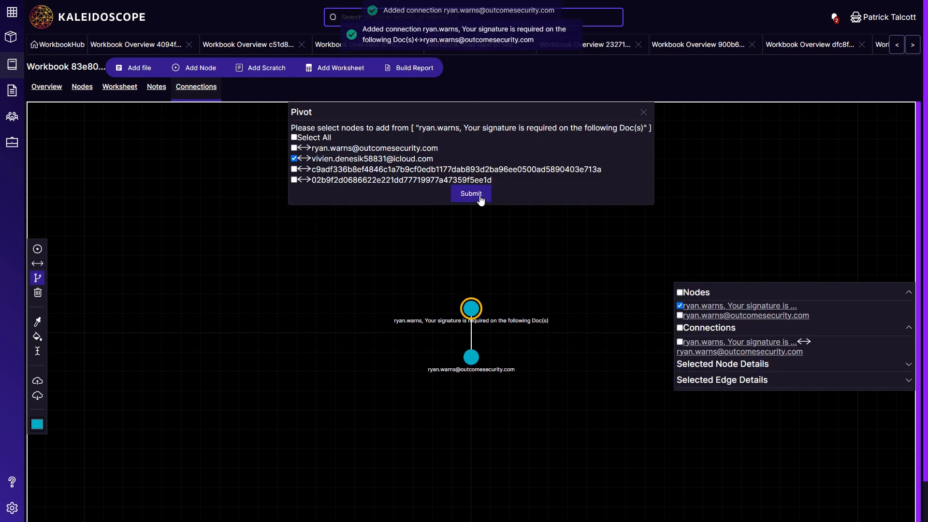
{"action": "left_click", "coordinate": [476, 196]}
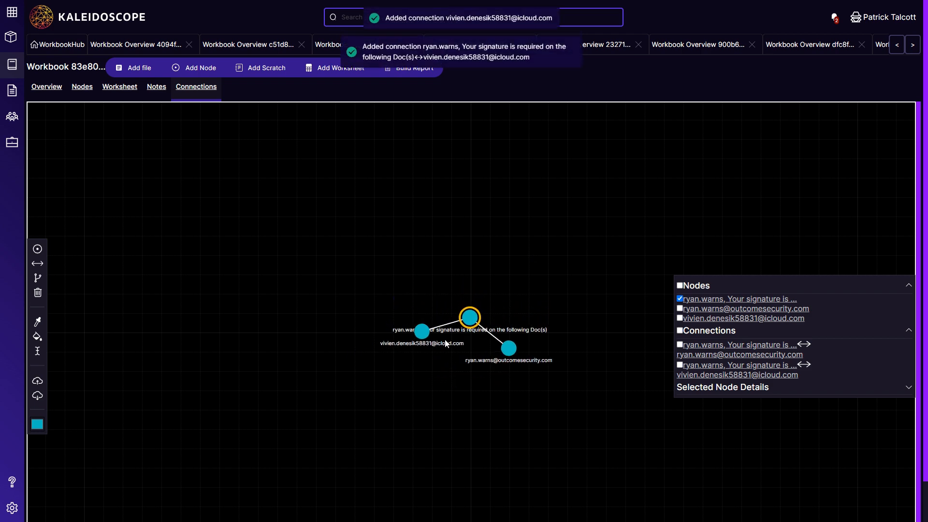
Select the sender's email address node in the graph and show its node details.
{"action": "left_click", "coordinate": [425, 332]}
{"action": "left_click", "coordinate": [732, 387]}
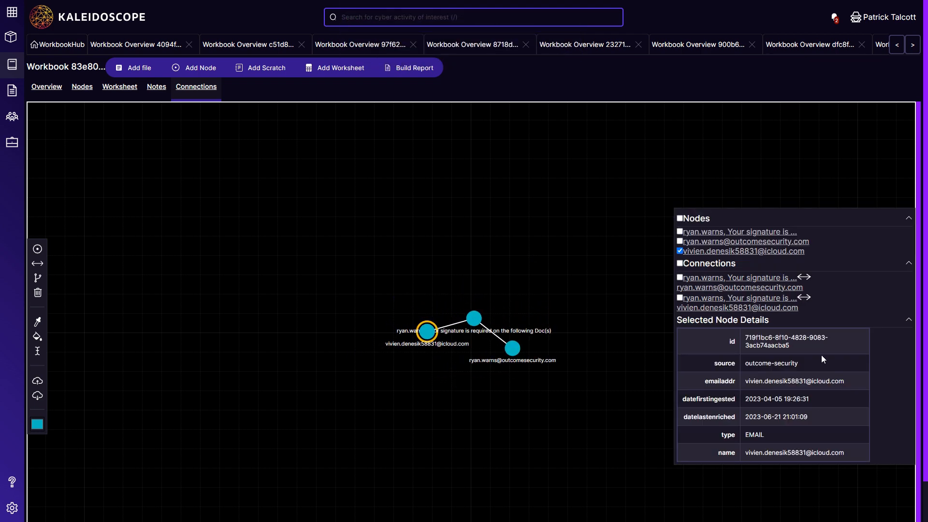
Review the sender node's details, including its email address and enrichment date, and collapse the details section.
{"action": "left_click_drag", "start_coordinate": [747, 398], "coordinate": [844, 405]}
{"action": "left_click", "coordinate": [819, 404]}
{"action": "left_click", "coordinate": [753, 330]}
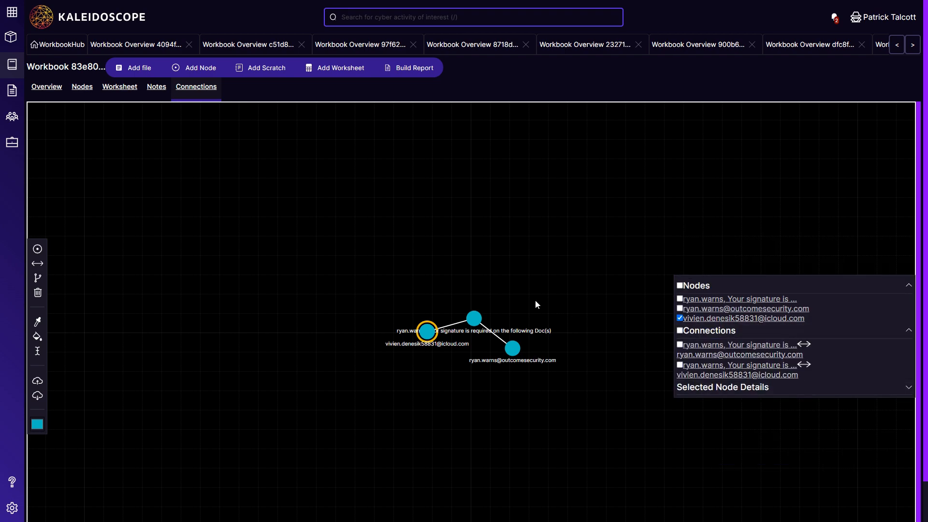
Pivot from the original email node to add both attachment nodes, beginning c9adf336 and 02b9f2d0, to the graph.
{"action": "left_click", "coordinate": [476, 319]}
{"action": "left_click", "coordinate": [42, 279]}
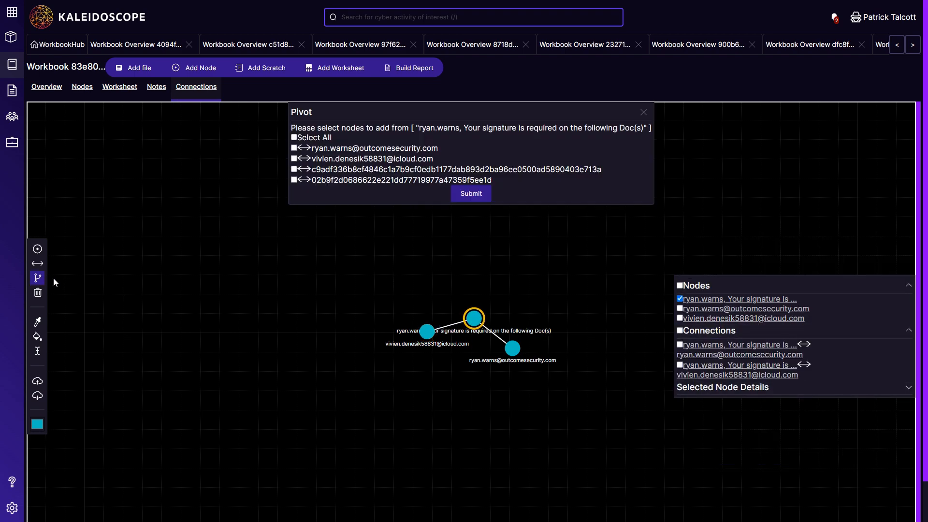
{"action": "left_click", "coordinate": [294, 169]}
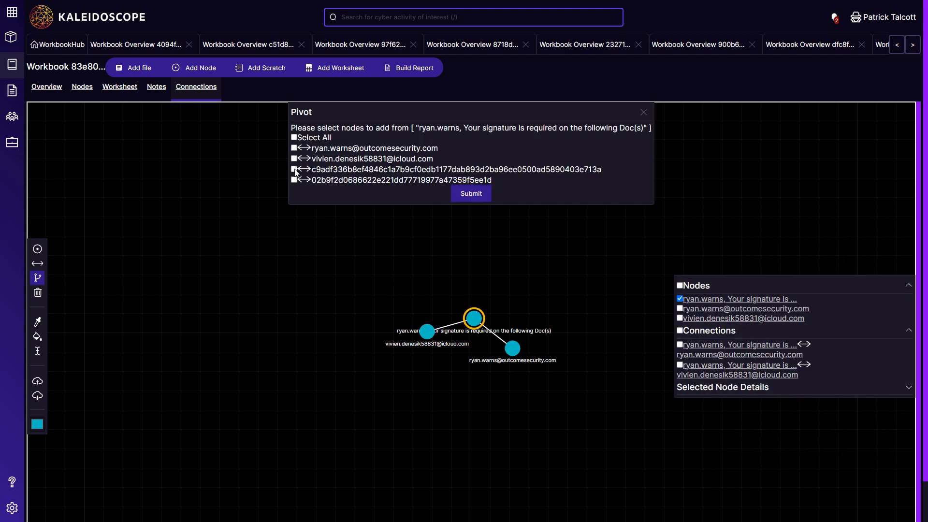
{"action": "left_click", "coordinate": [471, 194]}
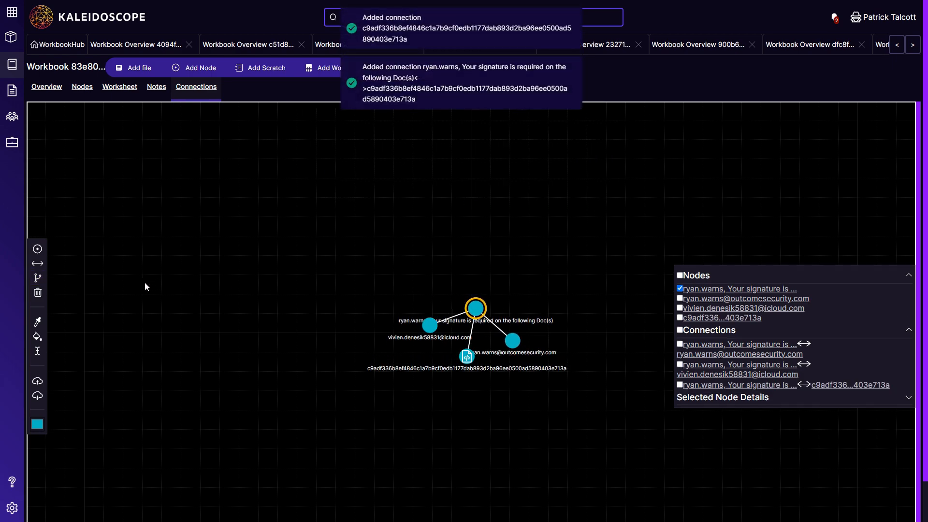
{"action": "left_click", "coordinate": [37, 278]}
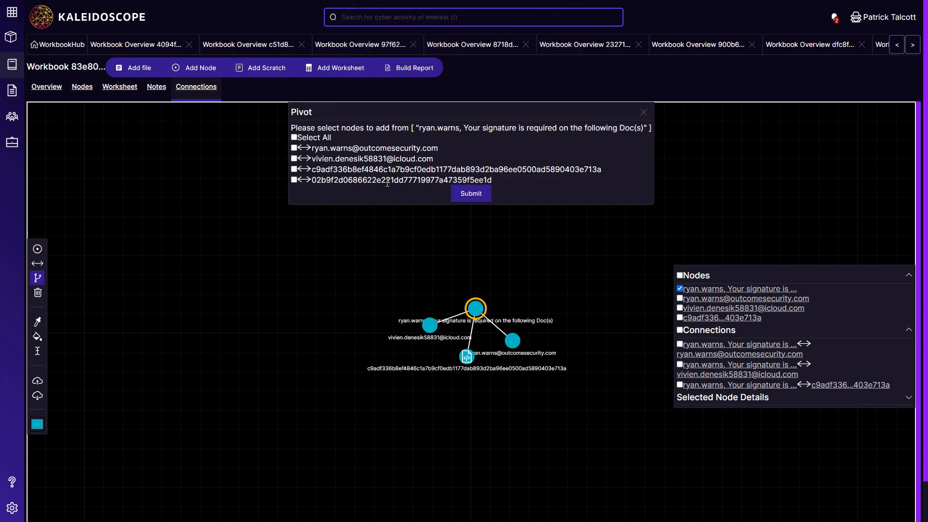
{"action": "left_click", "coordinate": [294, 179]}
{"action": "left_click", "coordinate": [460, 195]}
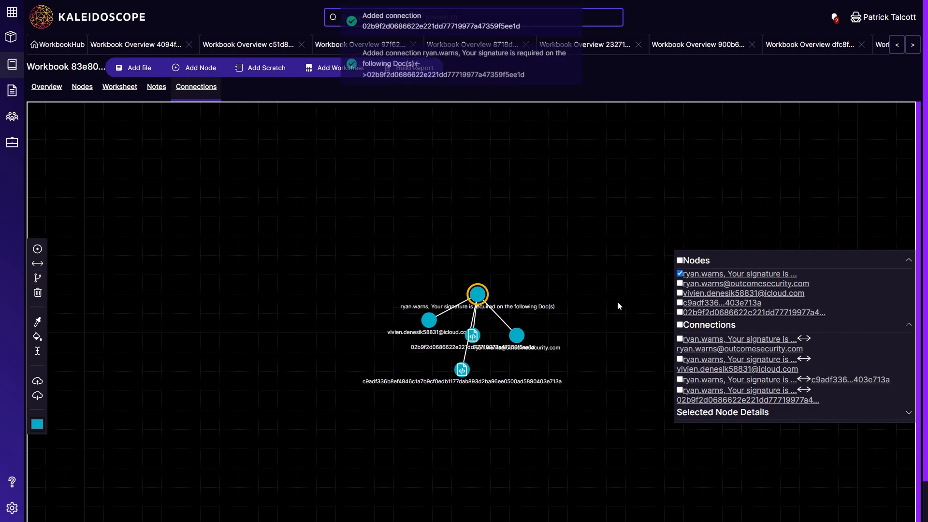
Select the c9adf336 attachment node and examine its file details, including hashes, payload type and malicious flag.
{"action": "left_click", "coordinate": [441, 366]}
{"action": "left_click", "coordinate": [812, 412]}
{"action": "scroll", "coordinate": [822, 407], "scroll_direction": "down", "scroll_amount": 5}
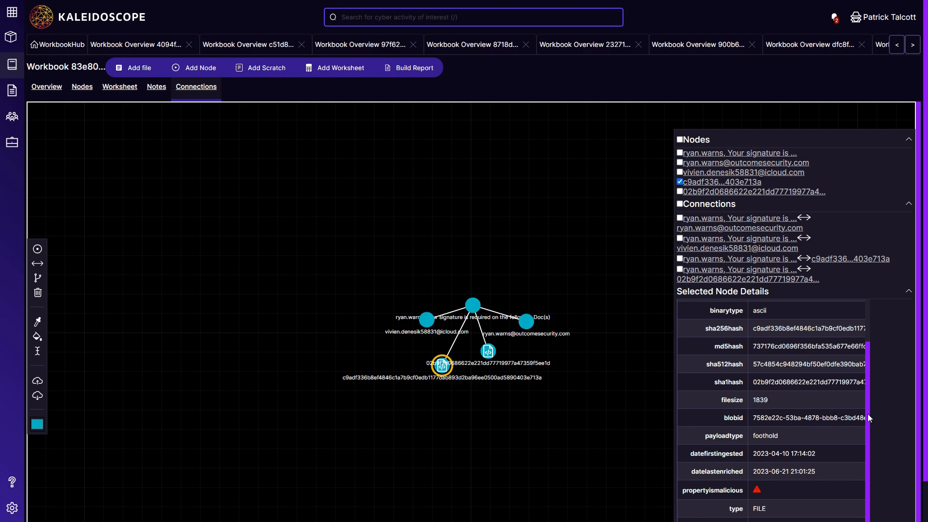
{"action": "scroll", "coordinate": [884, 406], "scroll_direction": "down", "scroll_amount": 2}
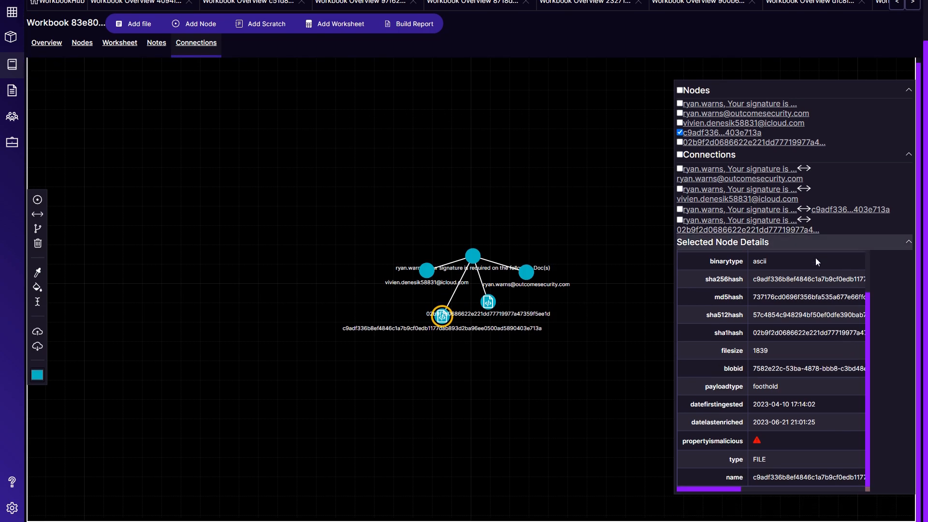
Select the 02b9f2d0 attachment node, examine its file details and check which nodes it can pivot to.
{"action": "left_click", "coordinate": [488, 302]}
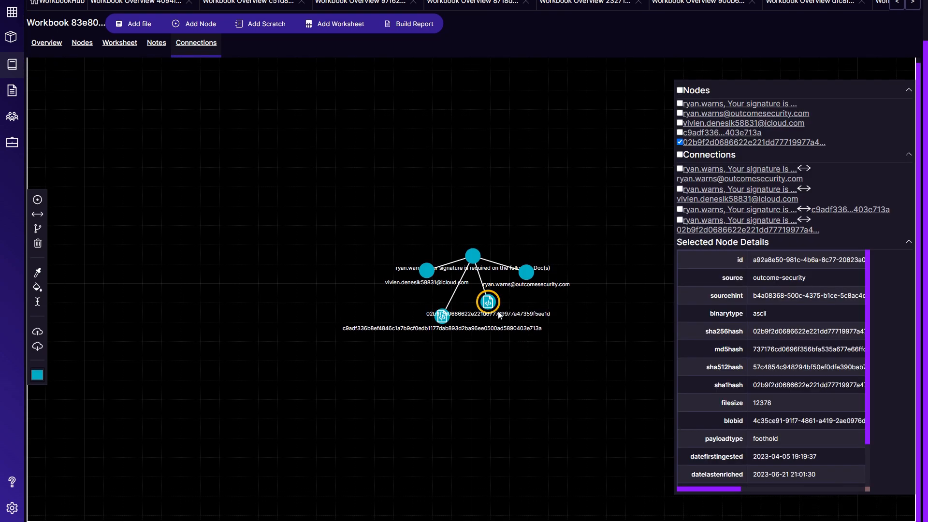
{"action": "scroll", "coordinate": [825, 353], "scroll_direction": "down", "scroll_amount": 1}
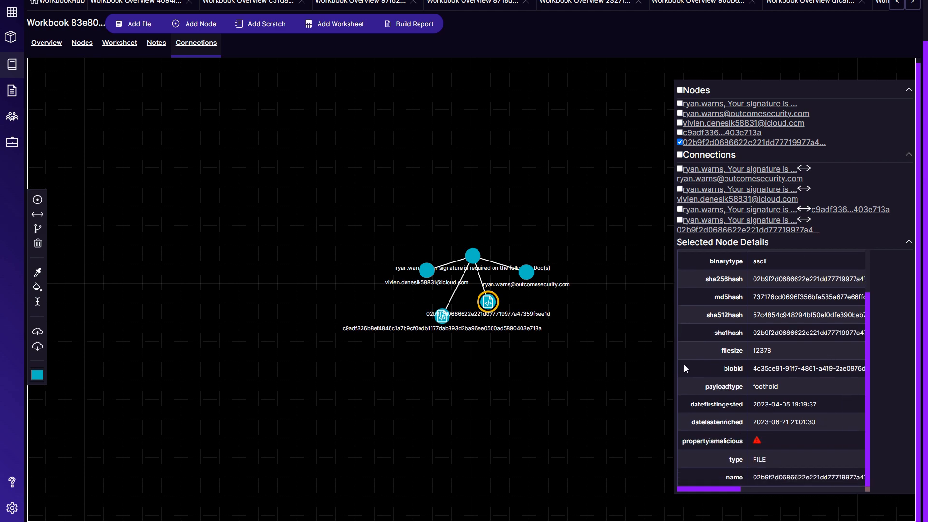
{"action": "scroll", "coordinate": [818, 406], "scroll_direction": "up", "scroll_amount": 1}
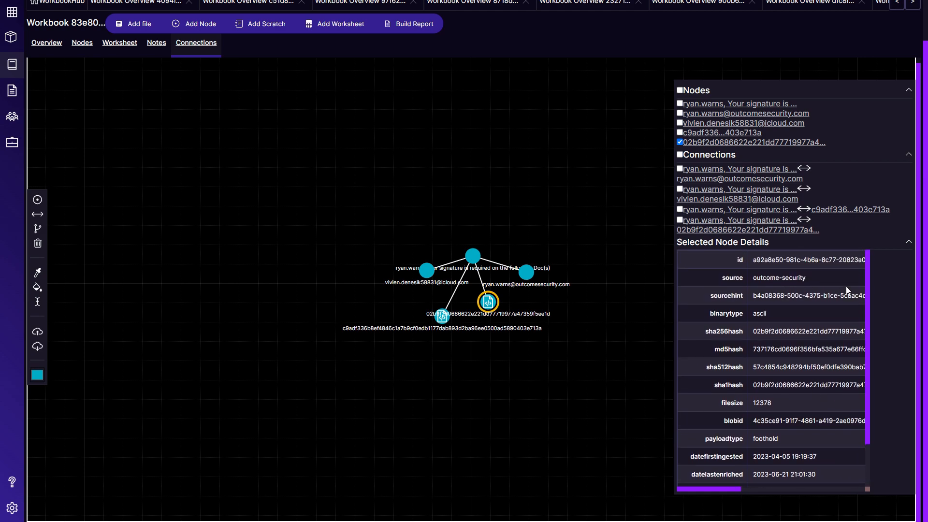
{"action": "left_click", "coordinate": [41, 230]}
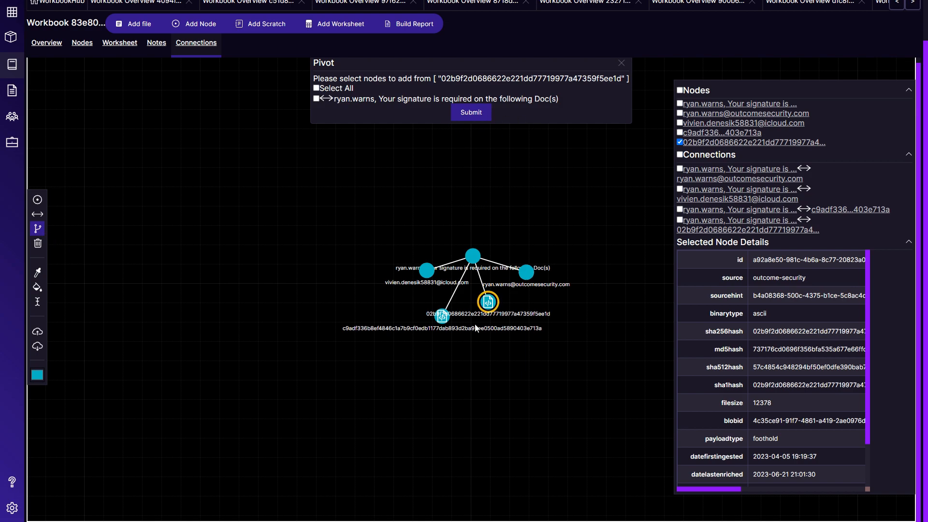
{"action": "left_click", "coordinate": [621, 63]}
Reselect the c9adf336 attachment node and examine its source, hashes, payload type, dates and malicious property.
{"action": "left_click", "coordinate": [441, 316]}
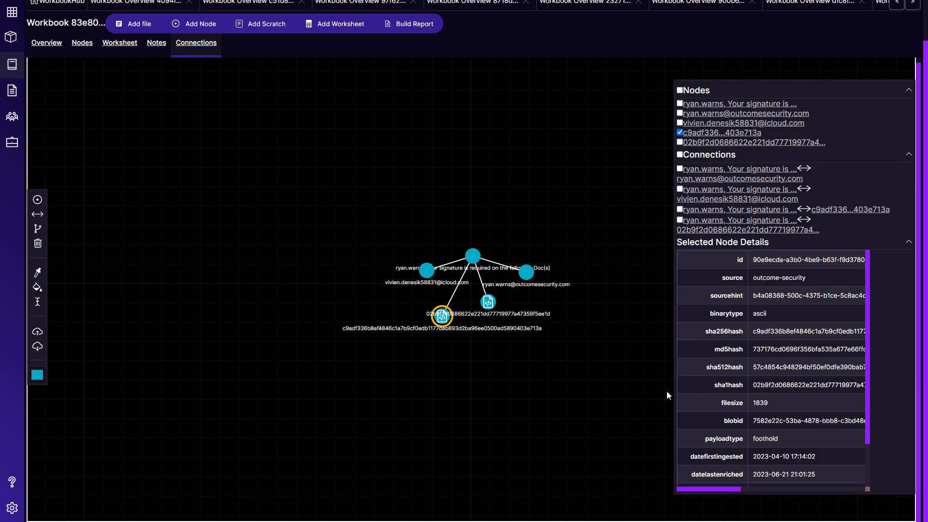
{"action": "scroll", "coordinate": [810, 390], "scroll_direction": "down", "scroll_amount": 3}
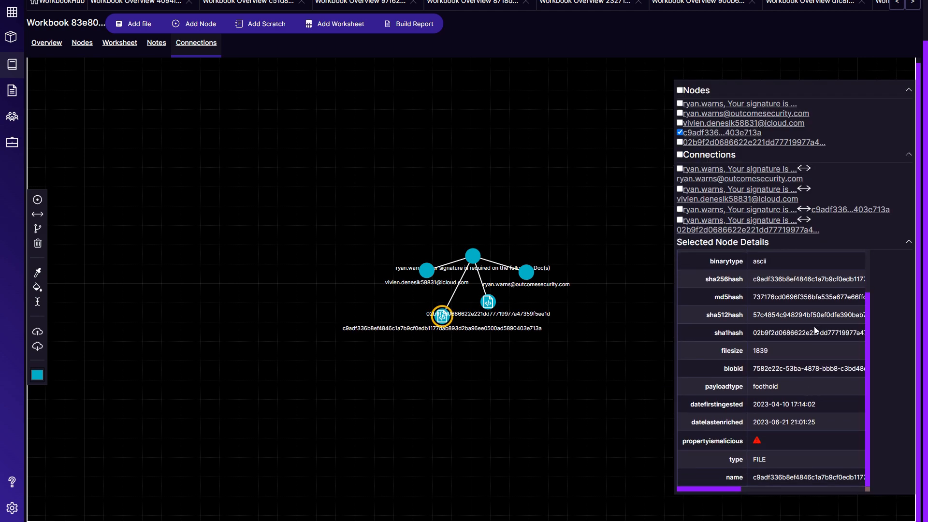
{"action": "scroll", "coordinate": [812, 334], "scroll_direction": "up", "scroll_amount": 3}
{"action": "scroll", "coordinate": [787, 438], "scroll_direction": "down", "scroll_amount": 1}
{"action": "scroll", "coordinate": [772, 325], "scroll_direction": "up", "scroll_amount": 1}
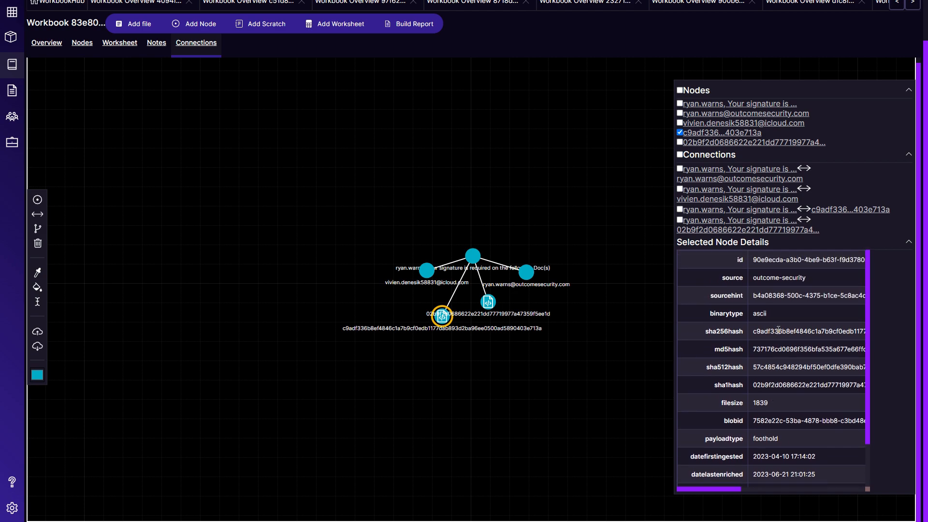
{"action": "triple_click", "coordinate": [772, 278]}
{"action": "left_click", "coordinate": [805, 375]}
{"action": "scroll", "coordinate": [797, 317], "scroll_direction": "down", "scroll_amount": 1}
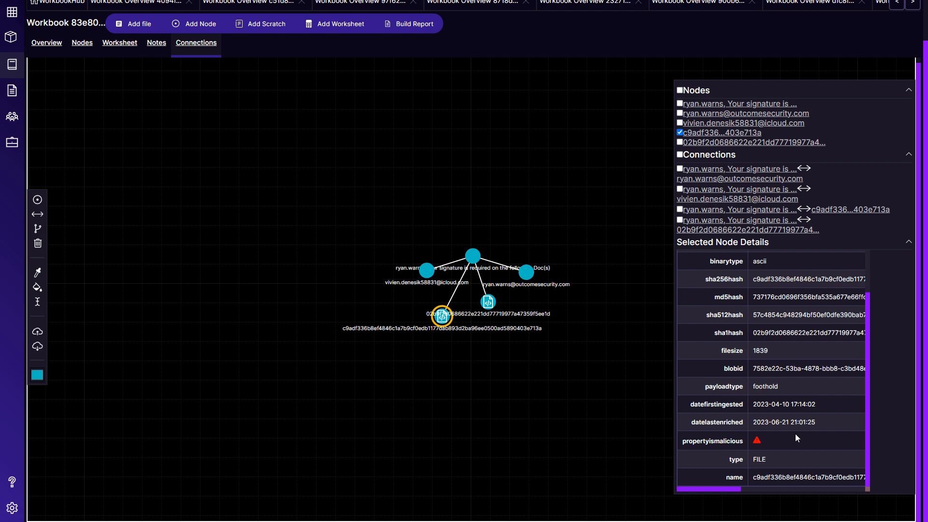
{"action": "scroll", "coordinate": [795, 434], "scroll_direction": "up", "scroll_amount": 1}
{"action": "scroll", "coordinate": [792, 434], "scroll_direction": "up", "scroll_amount": 1}
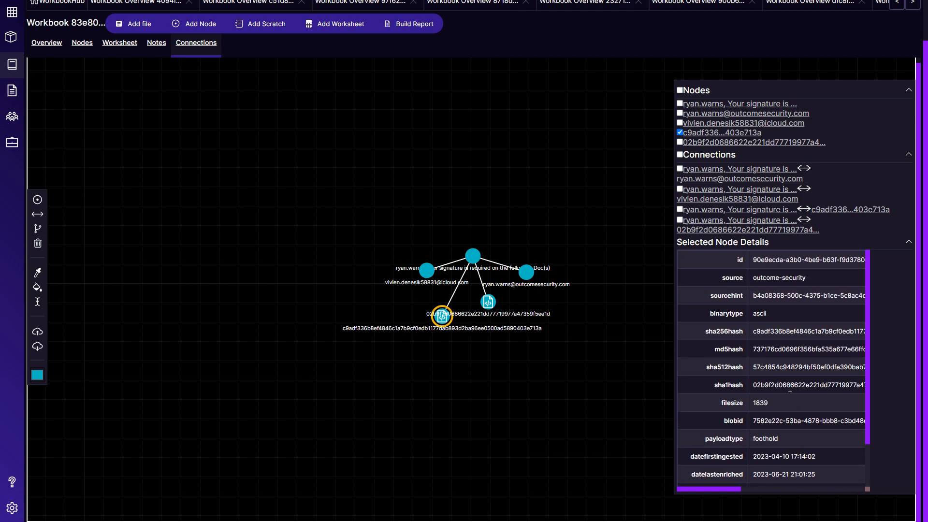
{"action": "scroll", "coordinate": [789, 441], "scroll_direction": "down", "scroll_amount": 1}
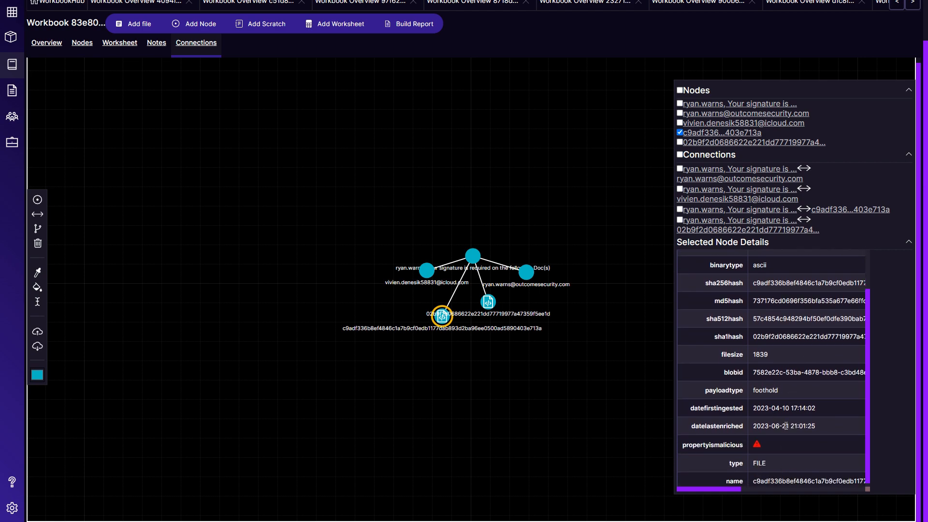
{"action": "scroll", "coordinate": [749, 369], "scroll_direction": "up", "scroll_amount": 2}
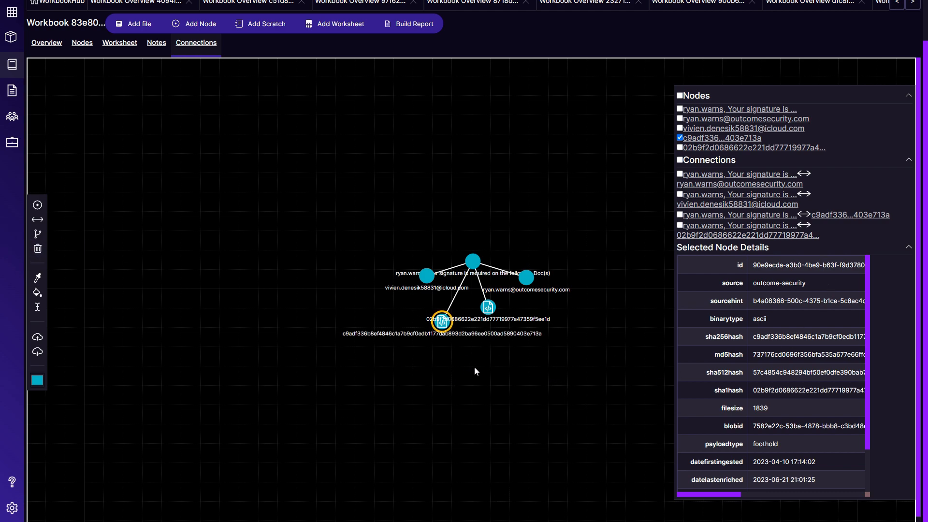
Pivot from the c9adf336 attachment node to add the related "Please sign the following Doc(s)" email.
{"action": "left_click", "coordinate": [38, 234]}
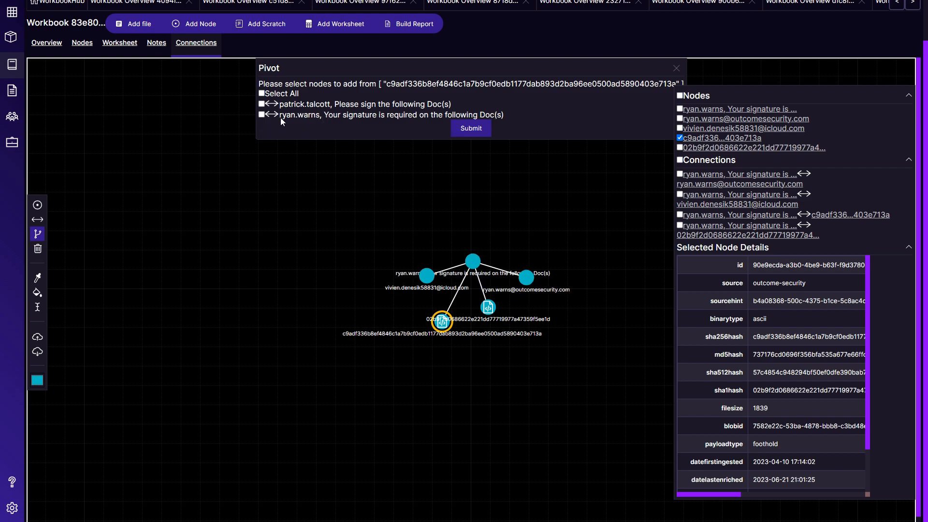
{"action": "left_click", "coordinate": [261, 104]}
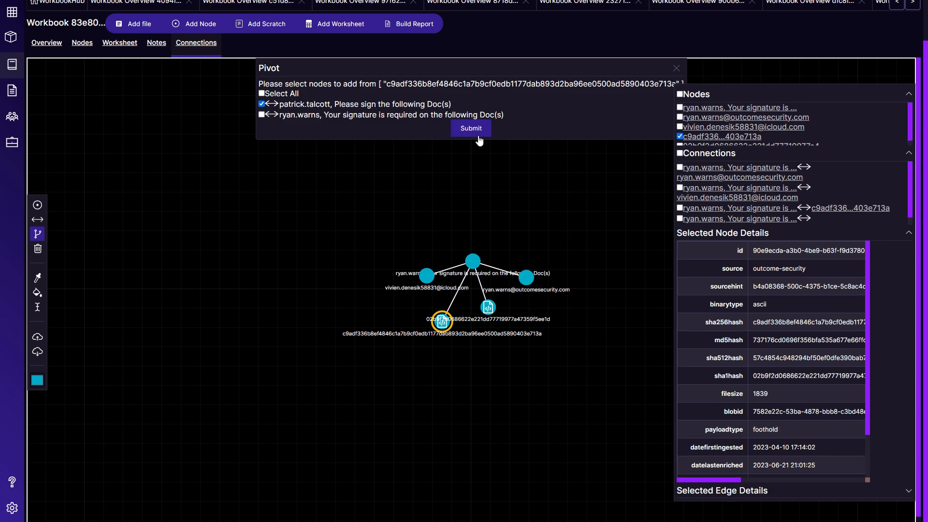
{"action": "left_click", "coordinate": [476, 133]}
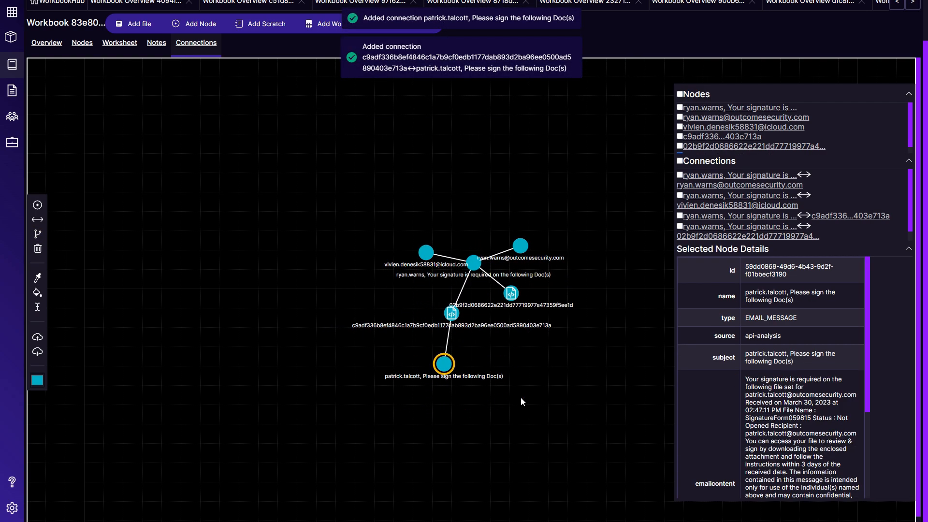
Read the full email content in the details of the "Please sign the following Doc(s)" node.
{"action": "scroll", "coordinate": [810, 342], "scroll_direction": "down", "scroll_amount": 2}
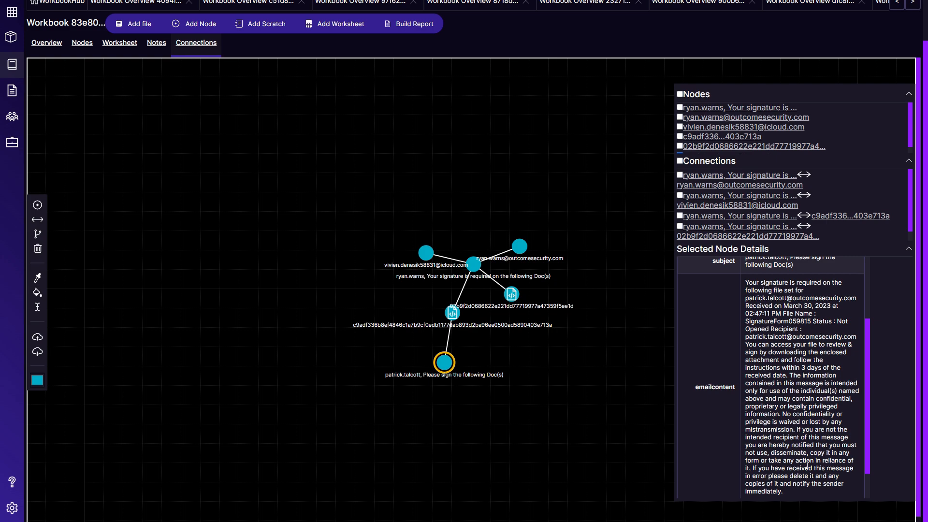
{"action": "left_click_drag", "start_coordinate": [795, 496], "coordinate": [773, 290]}
{"action": "left_click", "coordinate": [815, 341]}
Pivot from the "Please sign the following Doc(s)" email to add its outcomesecurity.com recipient and obstudio.site sender addresses.
{"action": "left_click", "coordinate": [41, 237]}
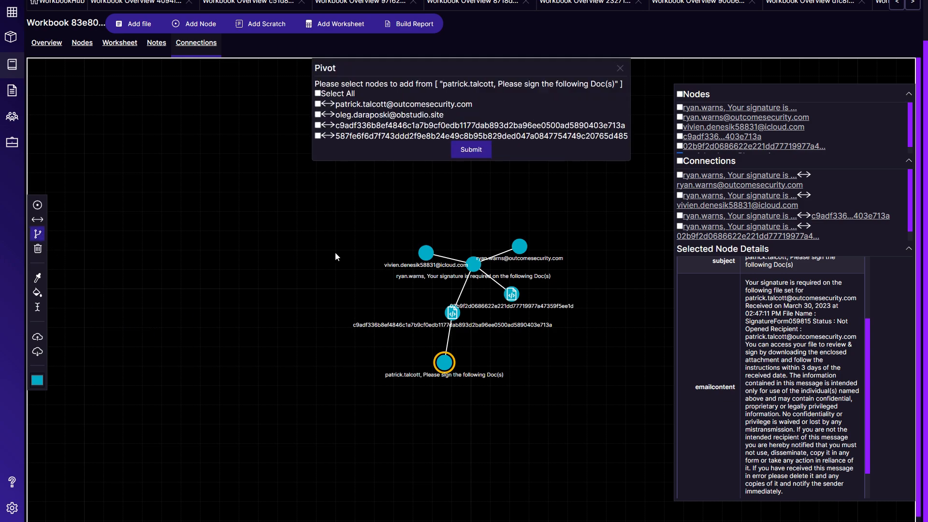
{"action": "left_click", "coordinate": [318, 103]}
{"action": "left_click", "coordinate": [471, 150]}
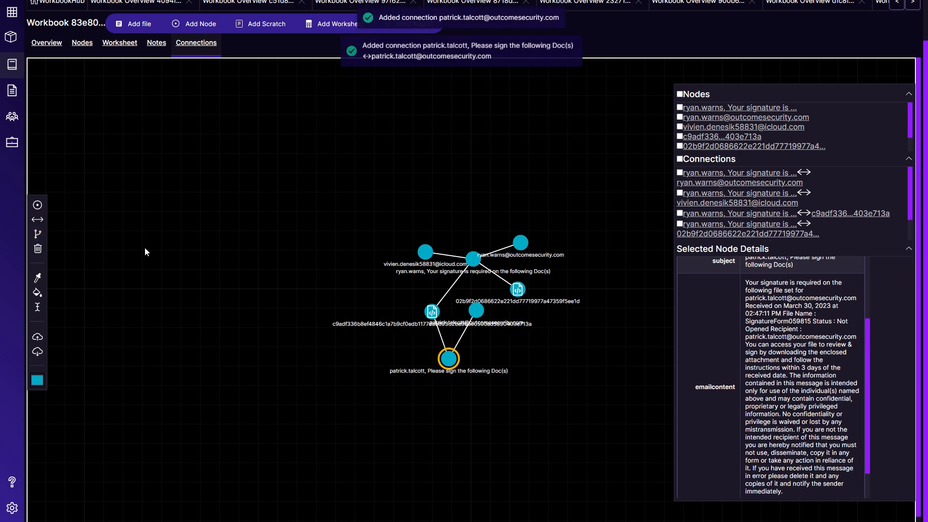
{"action": "left_click", "coordinate": [38, 235]}
{"action": "left_click", "coordinate": [318, 115]}
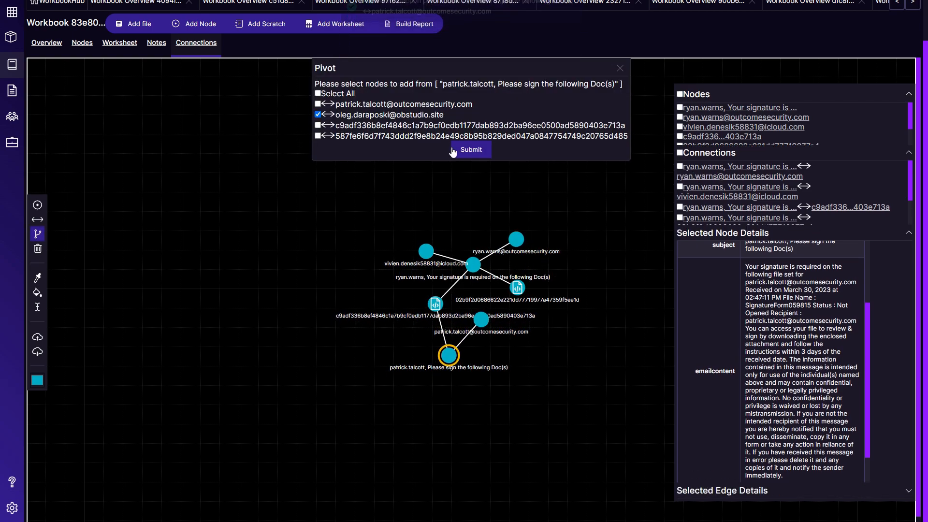
{"action": "left_click", "coordinate": [471, 149]}
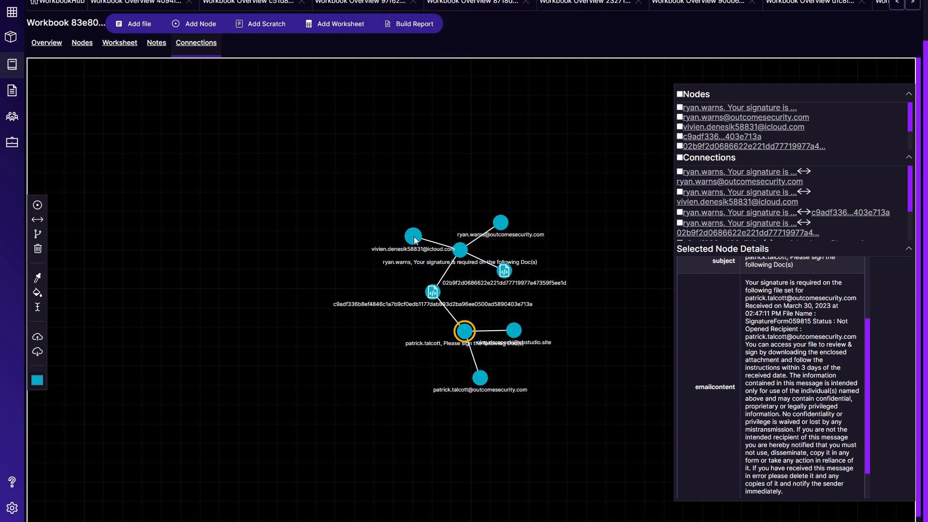
Reselect the "Please sign the following Doc(s)" email and pivot to add its c9adf336 and 587fe6f6 attachment connections.
{"action": "left_click", "coordinate": [524, 348]}
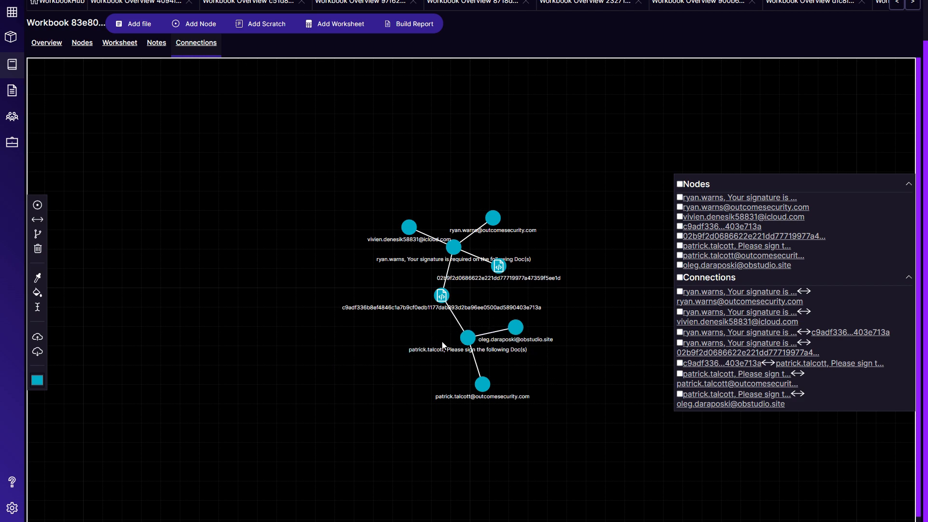
{"action": "left_click", "coordinate": [467, 338]}
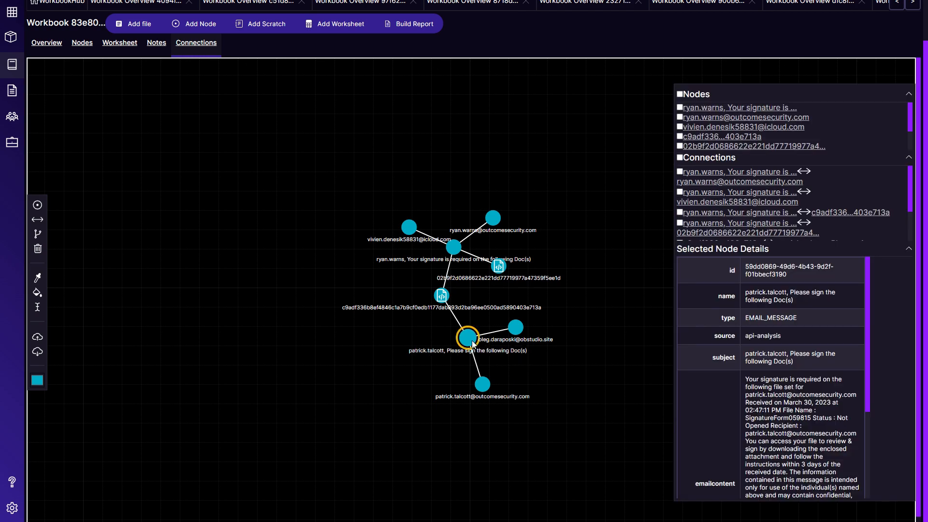
{"action": "left_click", "coordinate": [36, 238]}
{"action": "left_click", "coordinate": [318, 125]}
{"action": "left_click", "coordinate": [471, 150]}
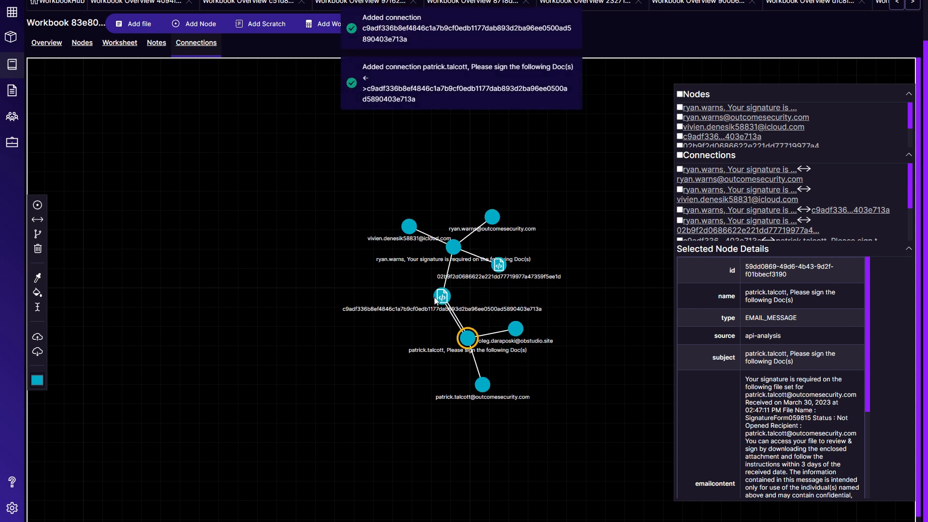
{"action": "left_click", "coordinate": [38, 234]}
{"action": "left_click", "coordinate": [317, 136]}
{"action": "left_click", "coordinate": [471, 150]}
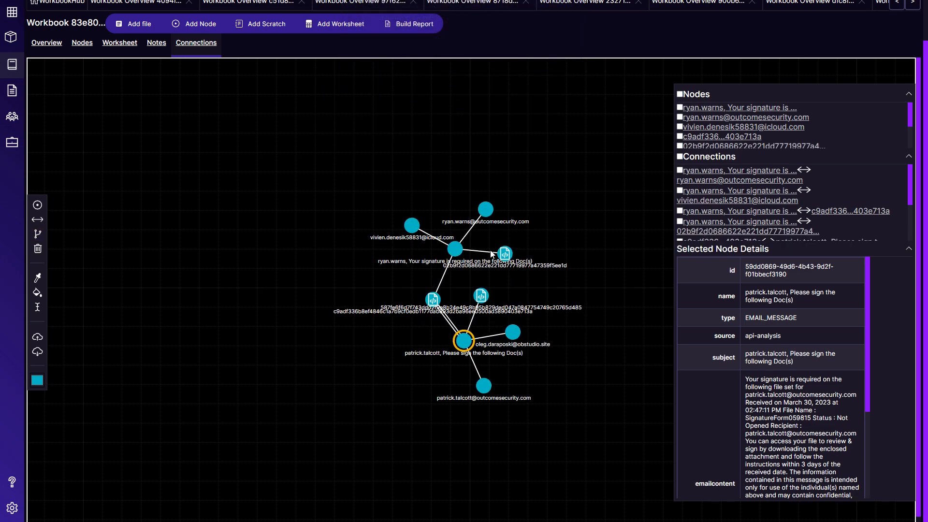
Return to the workbook's overview to see the mapped emails, addresses, attachments and new connections.
{"action": "left_click_drag", "start_coordinate": [590, 244], "coordinate": [583, 270]}
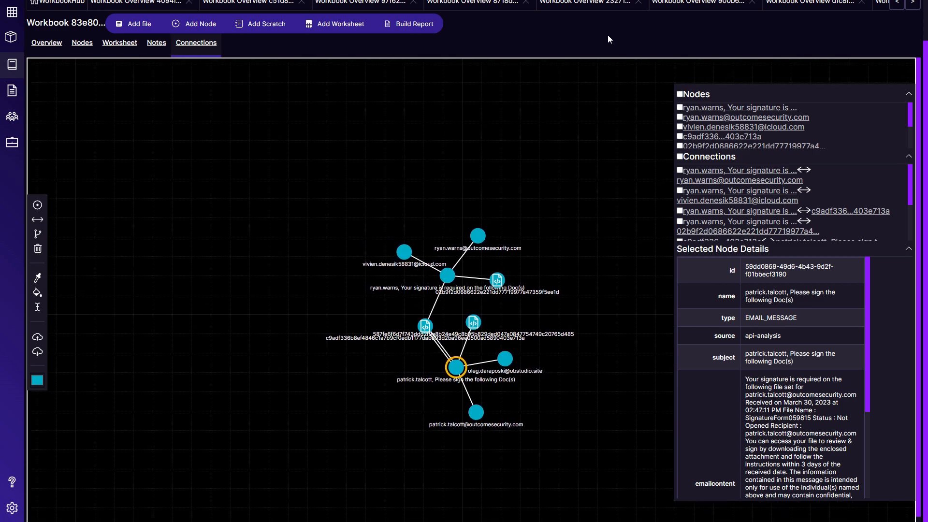
{"action": "scroll", "coordinate": [608, 36], "scroll_direction": "up", "scroll_amount": 1}
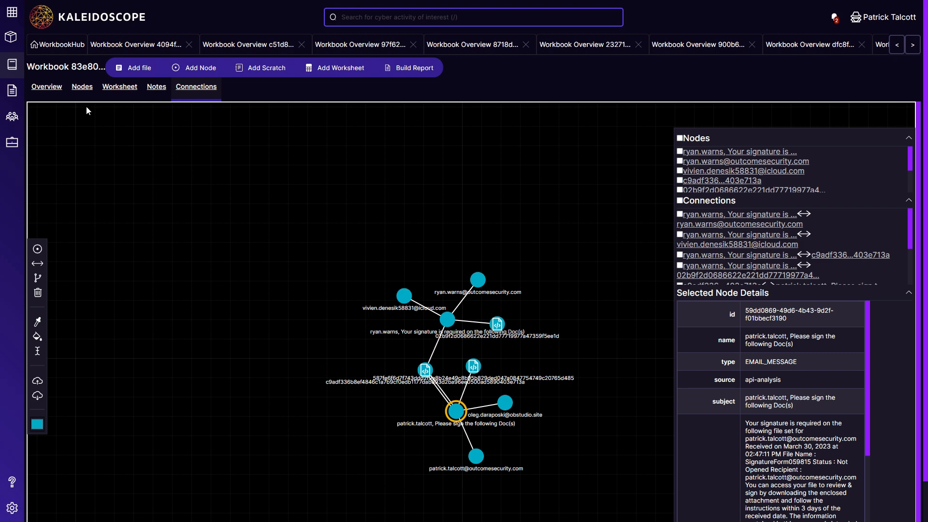
{"action": "left_click", "coordinate": [59, 92]}
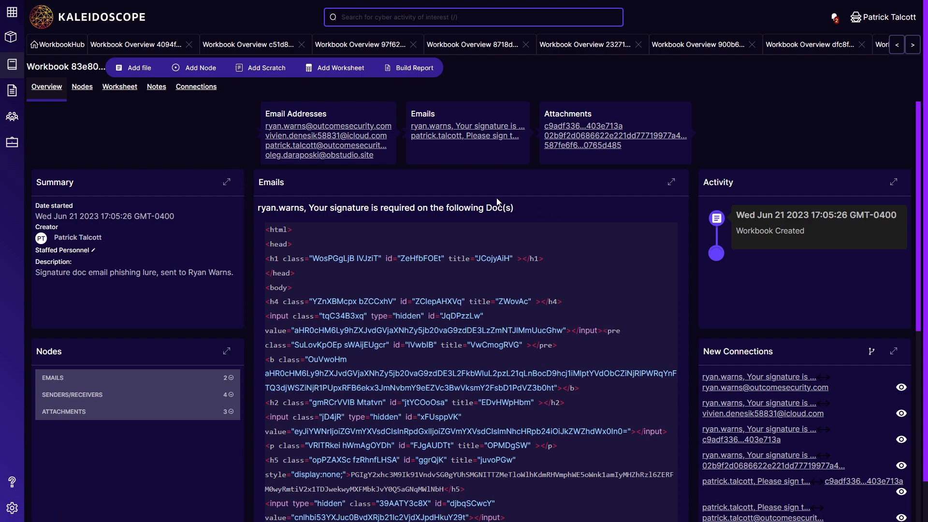
Review both phishing emails' contents on the workbook overview, along with the mapped addresses, attachments and new connections.
{"action": "scroll", "coordinate": [590, 279], "scroll_direction": "down", "scroll_amount": 2}
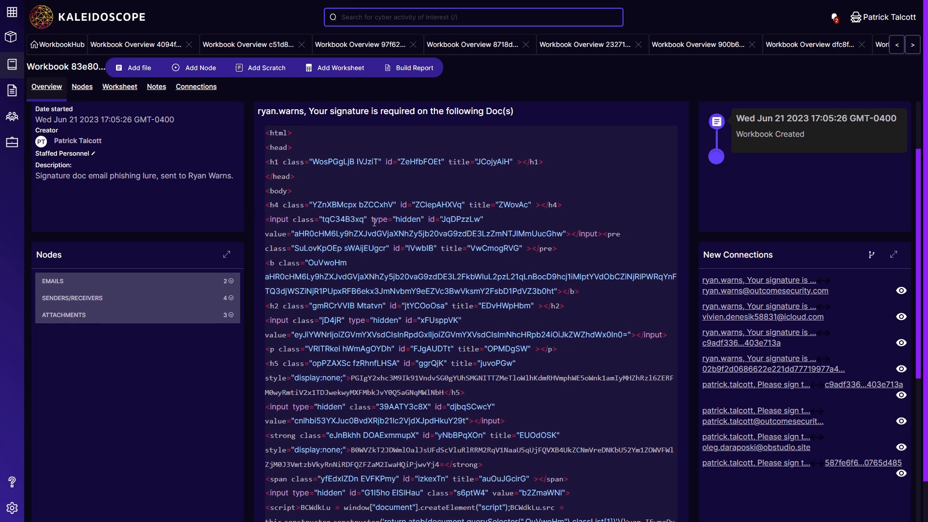
{"action": "scroll", "coordinate": [450, 253], "scroll_direction": "up", "scroll_amount": 2}
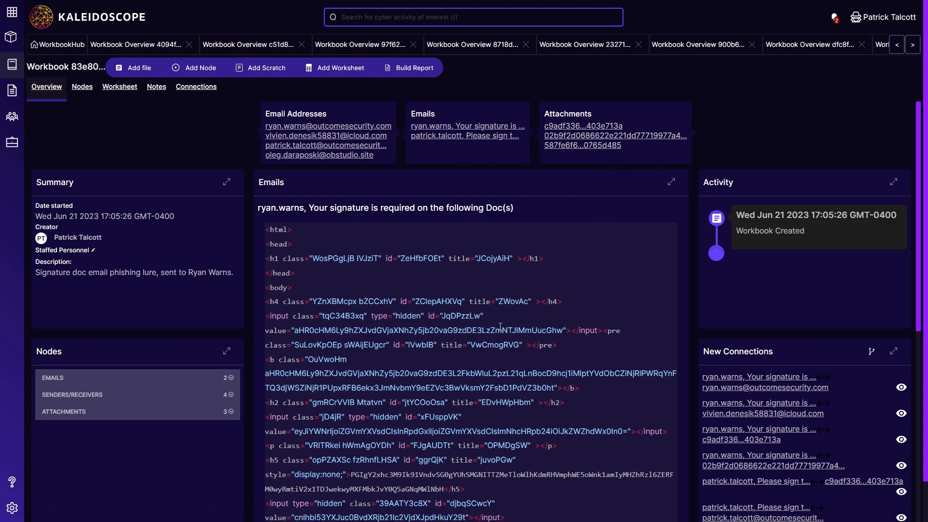
{"action": "scroll", "coordinate": [575, 312], "scroll_direction": "down", "scroll_amount": 10}
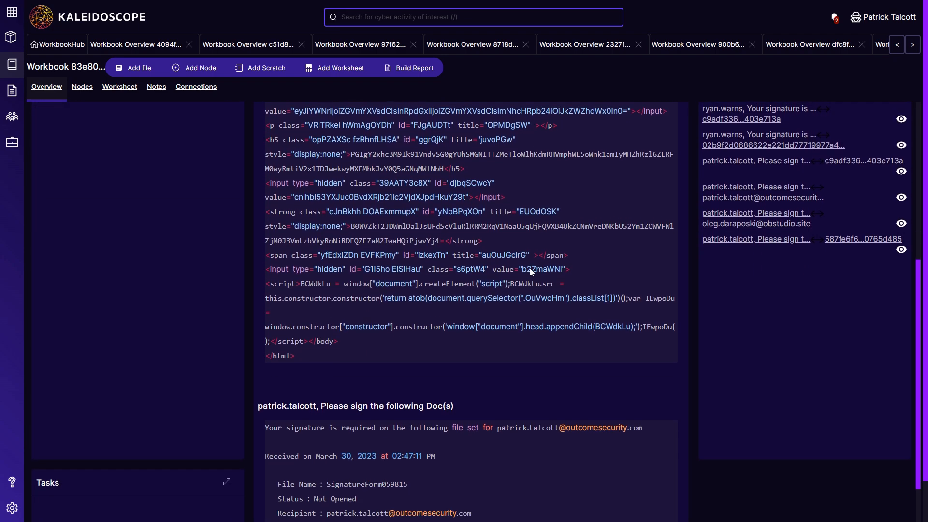
{"action": "scroll", "coordinate": [522, 270], "scroll_direction": "down", "scroll_amount": 1}
{"action": "mouse_move", "coordinate": [493, 504]}
{"action": "left_mouse_down"}
{"action": "mouse_move", "coordinate": [319, 273]}
{"action": "mouse_move", "coordinate": [388, 371]}
{"action": "left_mouse_up"}
{"action": "left_click", "coordinate": [424, 409]}
{"action": "scroll", "coordinate": [450, 441], "scroll_direction": "up", "scroll_amount": 15}
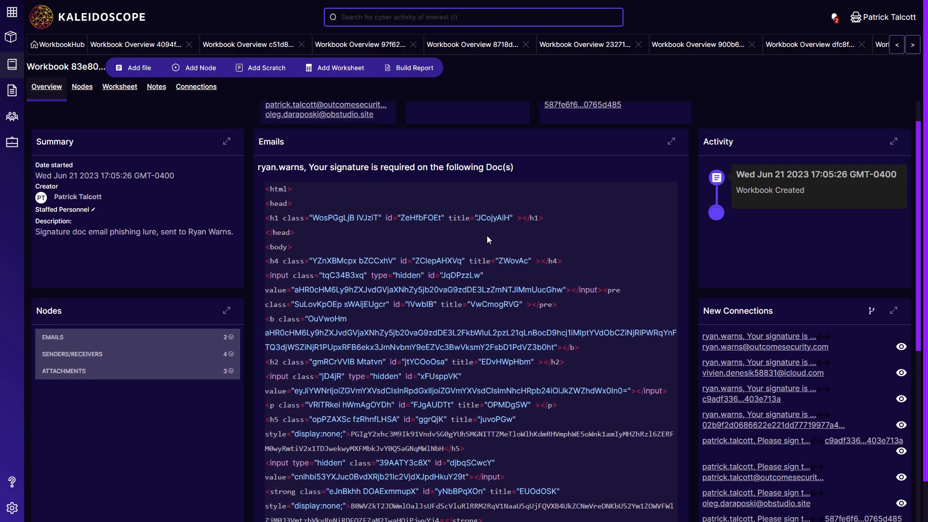
{"action": "scroll", "coordinate": [464, 411], "scroll_direction": "up", "scroll_amount": 1}
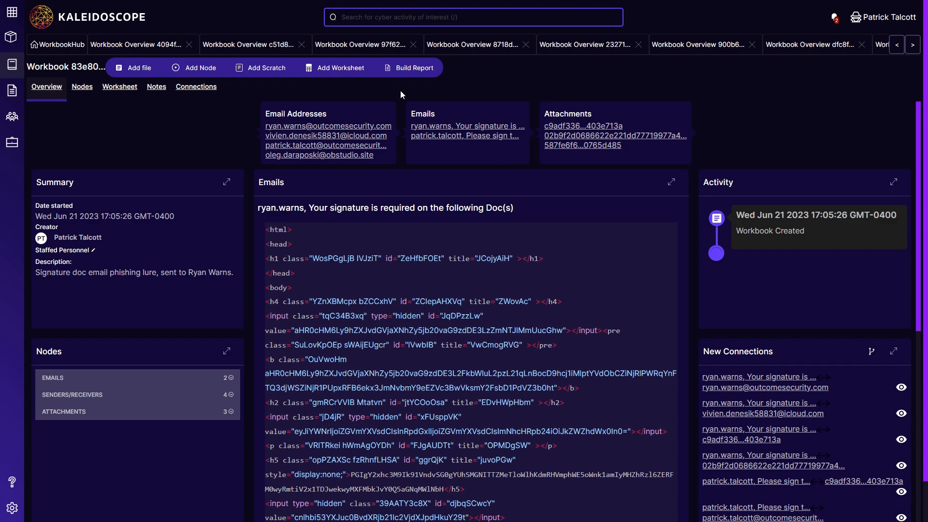
Build a phishing report for the workbook, save its report information with the intro left blank, and open the report preview.
{"action": "left_click", "coordinate": [424, 72]}
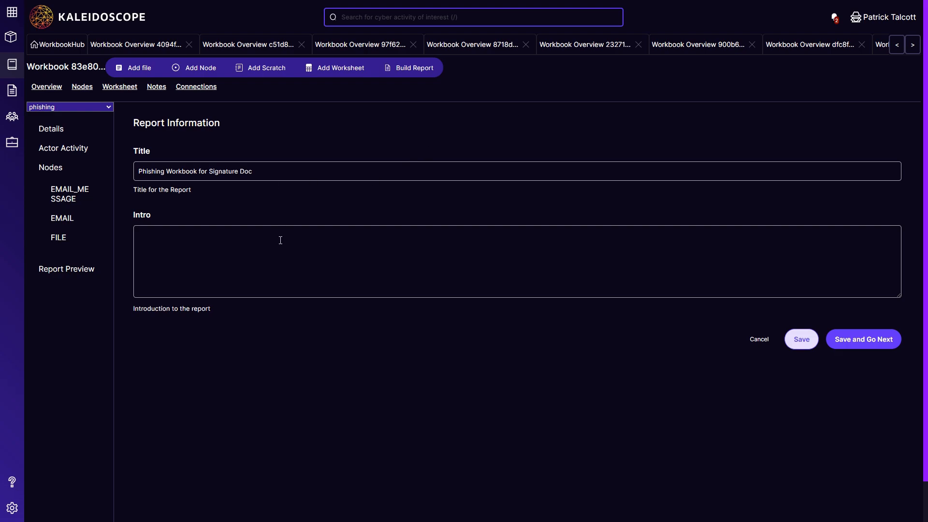
{"action": "left_click", "coordinate": [269, 256]}
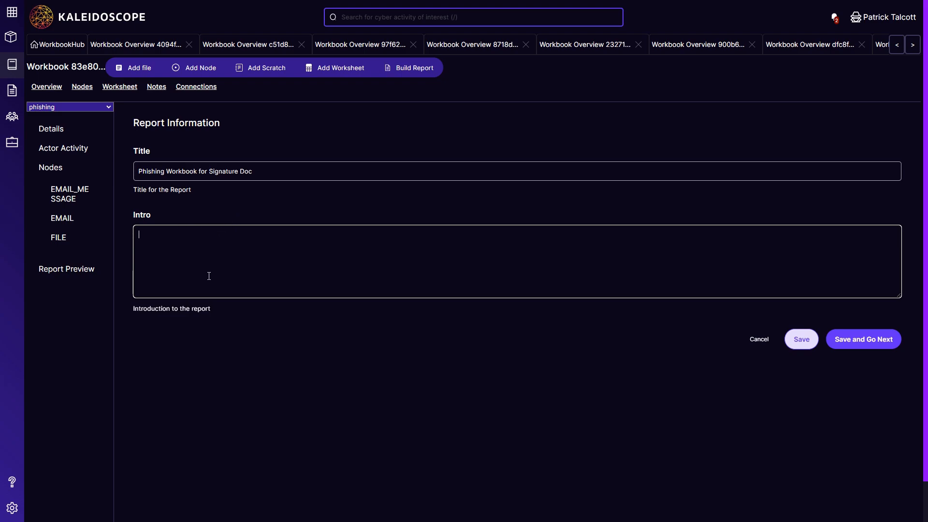
{"action": "left_click", "coordinate": [804, 349]}
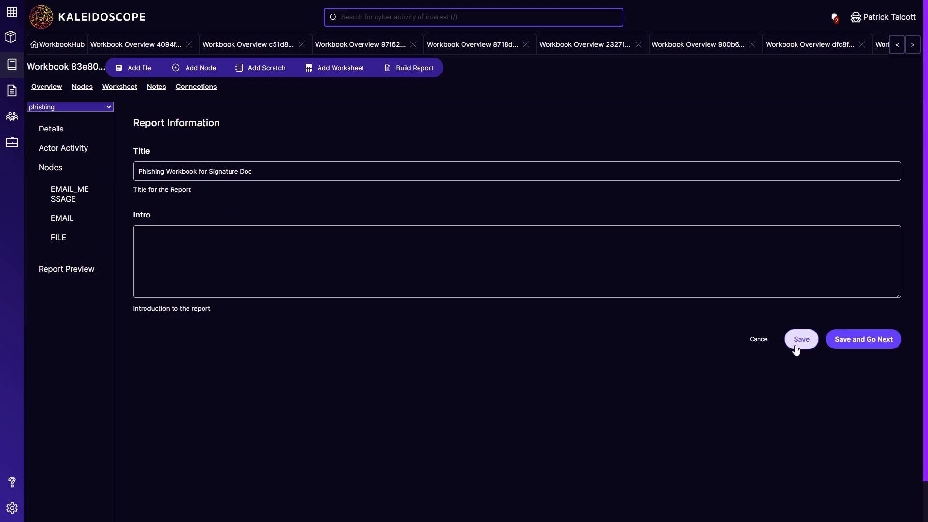
{"action": "left_click", "coordinate": [85, 277]}
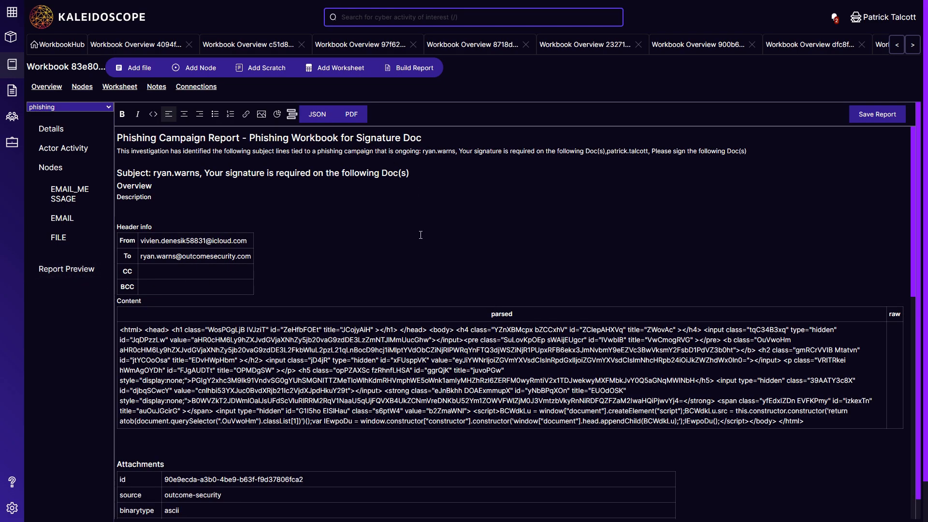
Review the generated Phishing Campaign Report, examining each email's subject, header info, content and attachment hashes.
{"action": "left_click", "coordinate": [247, 216]}
{"action": "scroll", "coordinate": [377, 387], "scroll_direction": "down", "scroll_amount": 4}
{"action": "scroll", "coordinate": [396, 342], "scroll_direction": "up", "scroll_amount": 4}
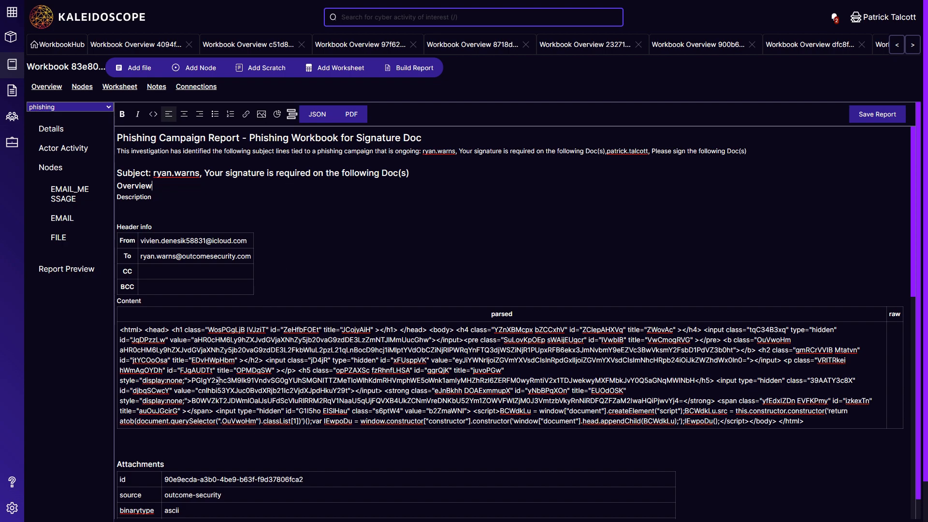
{"action": "scroll", "coordinate": [370, 282], "scroll_direction": "down", "scroll_amount": 5}
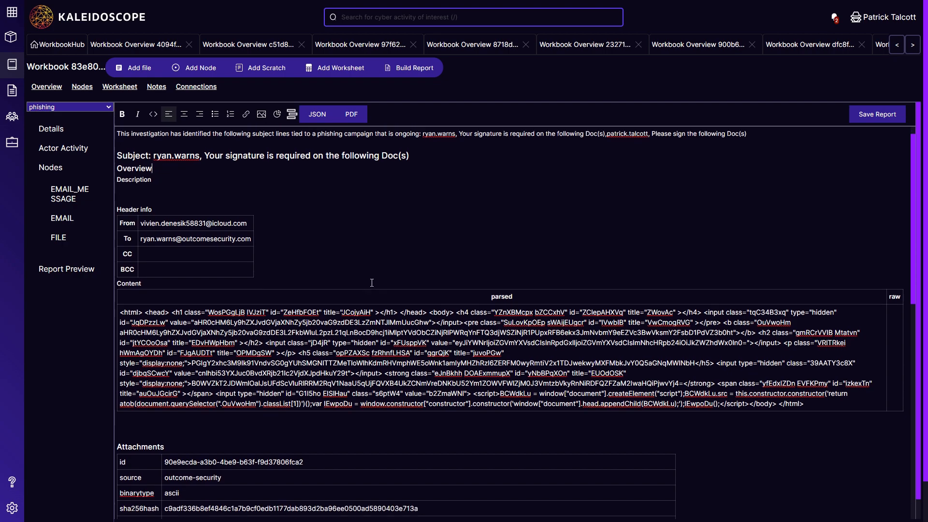
{"action": "scroll", "coordinate": [366, 303], "scroll_direction": "down", "scroll_amount": 6}
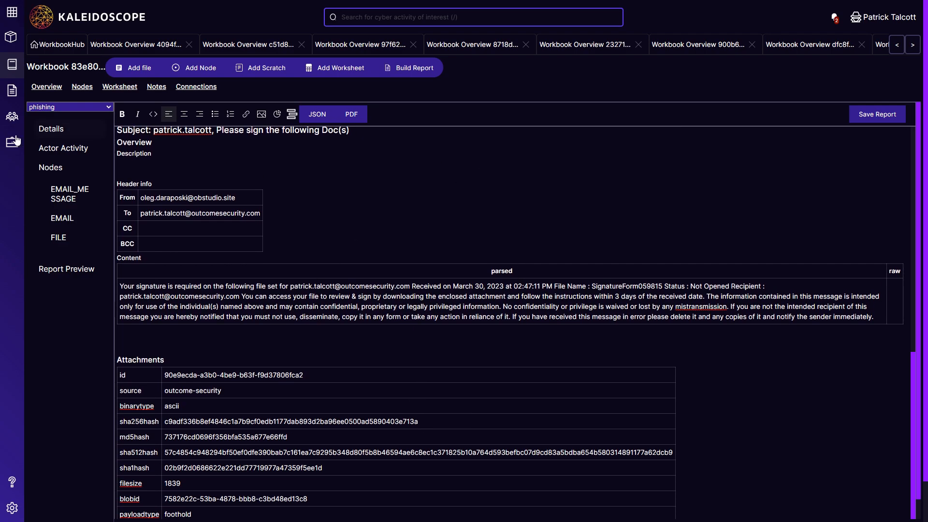
{"action": "scroll", "coordinate": [476, 360], "scroll_direction": "down", "scroll_amount": 1}
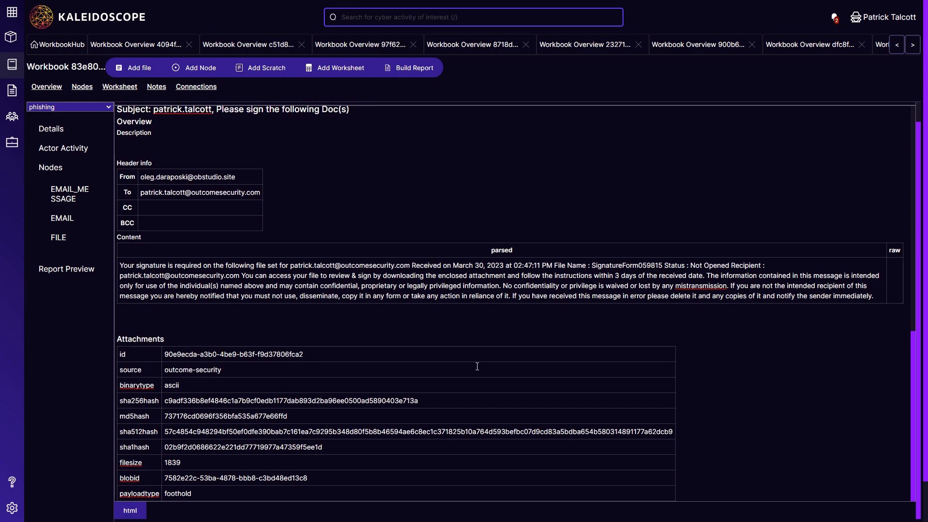
{"action": "scroll", "coordinate": [438, 393], "scroll_direction": "up", "scroll_amount": 10}
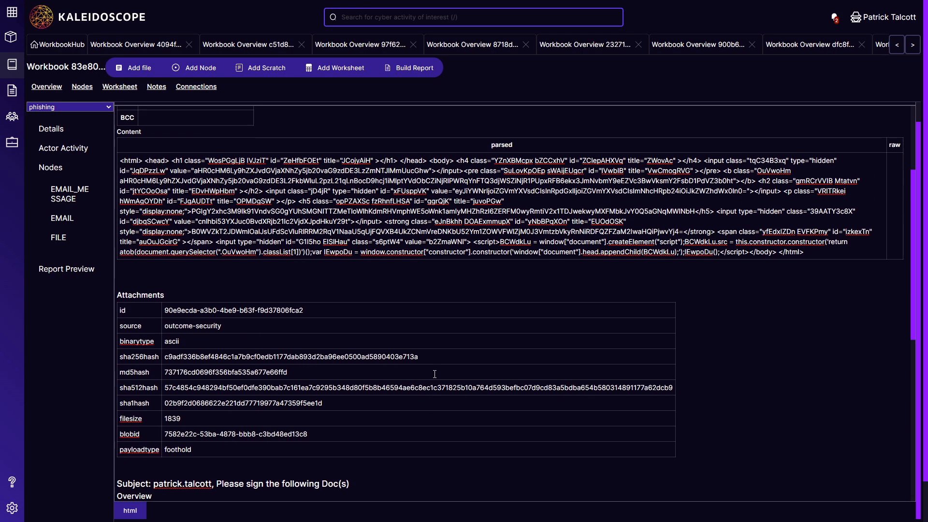
{"action": "scroll", "coordinate": [269, 155], "scroll_direction": "up", "scroll_amount": 1}
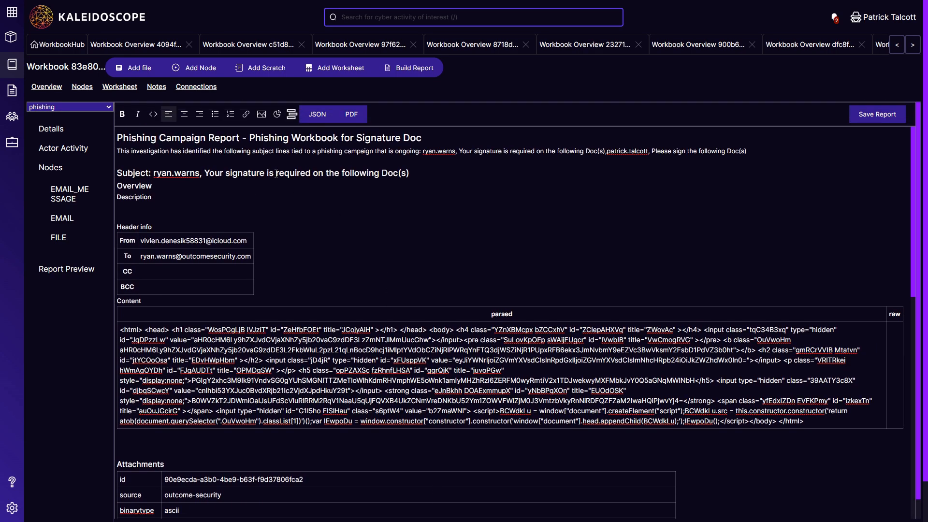
{"action": "scroll", "coordinate": [308, 438], "scroll_direction": "down", "scroll_amount": 6}
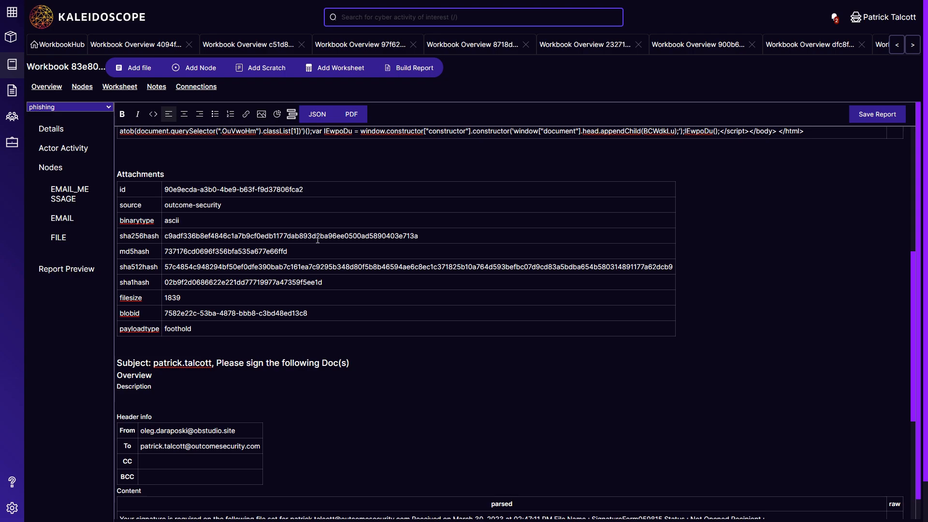
Enter "Observed html contains path of infection." as the description of the "Your signature is required on the following Doc(s)" email.
{"action": "scroll", "coordinate": [199, 271], "scroll_direction": "up", "scroll_amount": 6}
{"action": "left_click", "coordinate": [139, 207]}
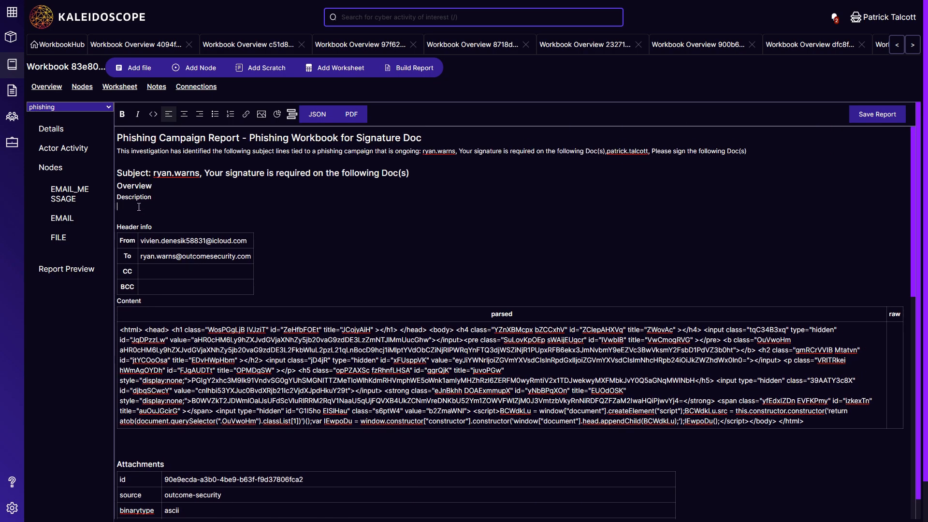
{"action": "type", "text": "Observed html contains path of infection. ~"}
{"action": "key", "text": "Down"}
{"action": "key", "text": "Down"}
{"action": "key", "text": "Down"}
{"action": "key", "text": "Down"}
{"action": "key", "text": "Down"}
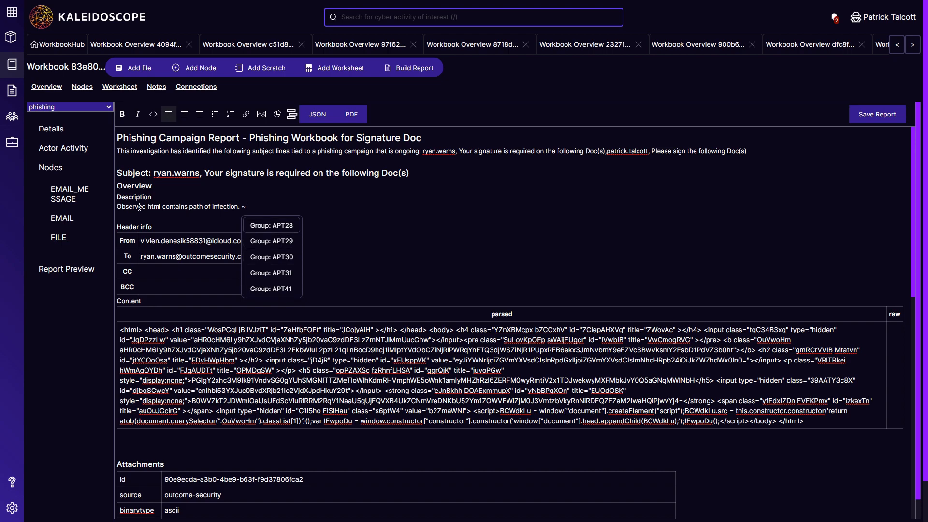
{"action": "key", "text": "BackSpace"}
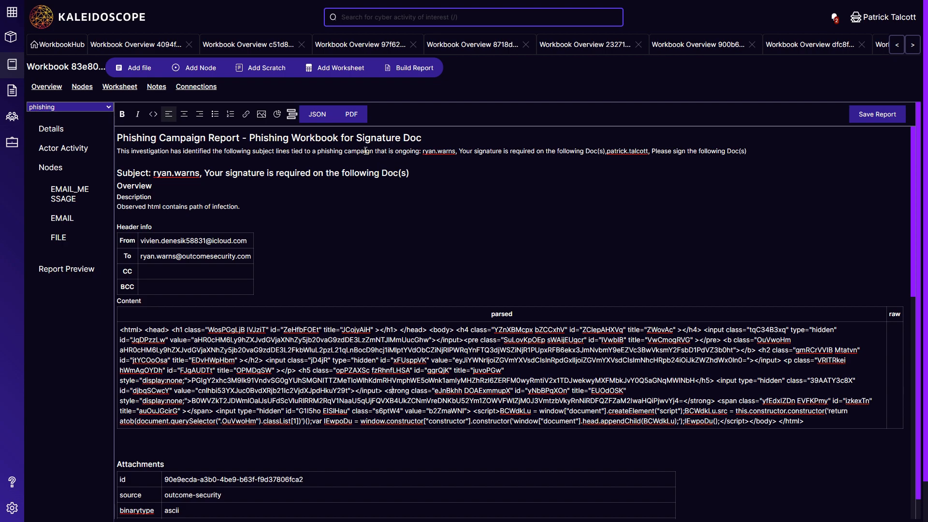
Look over the report's introduction and the sections for both phishing emails with the edited description in place.
{"action": "left_click_drag", "start_coordinate": [324, 151], "coordinate": [335, 200]}
{"action": "left_click", "coordinate": [336, 201]}
{"action": "scroll", "coordinate": [349, 303], "scroll_direction": "down", "scroll_amount": 4}
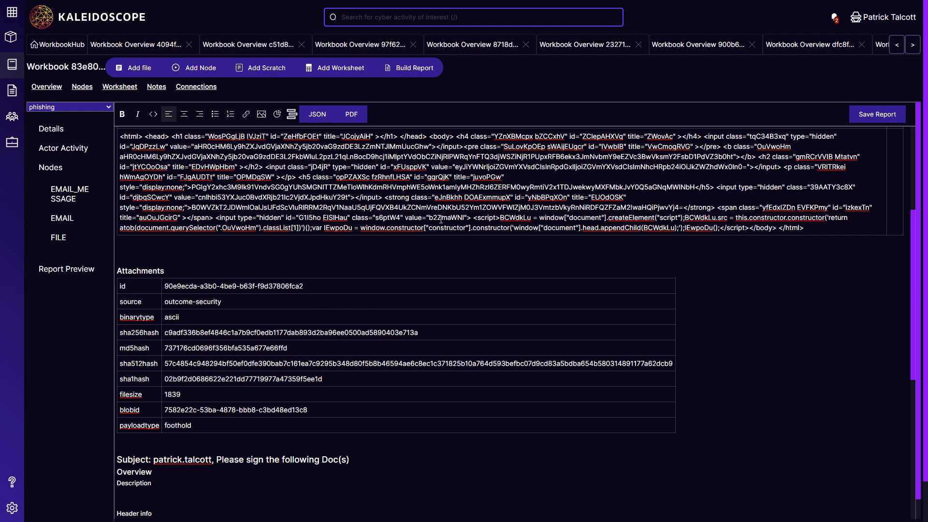
{"action": "scroll", "coordinate": [489, 180], "scroll_direction": "down", "scroll_amount": 2}
{"action": "scroll", "coordinate": [447, 313], "scroll_direction": "up", "scroll_amount": 6}
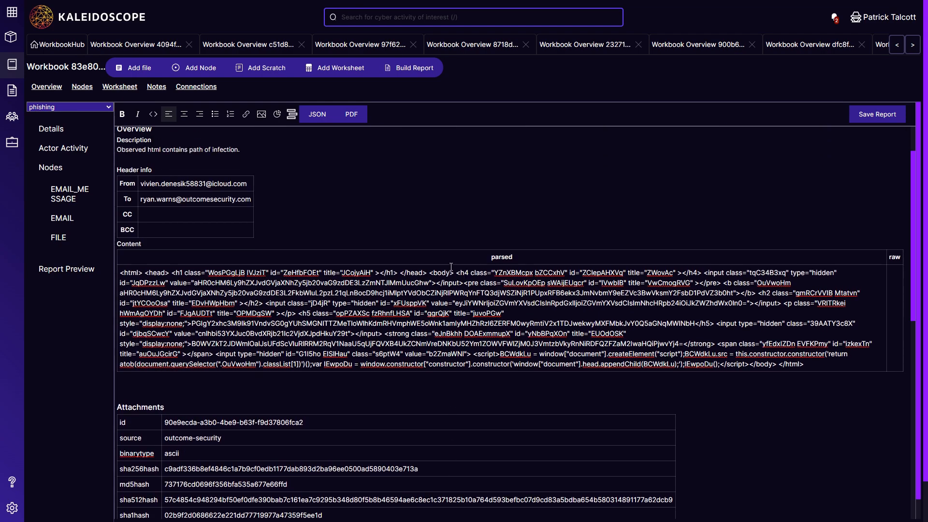
{"action": "left_click", "coordinate": [370, 262]}
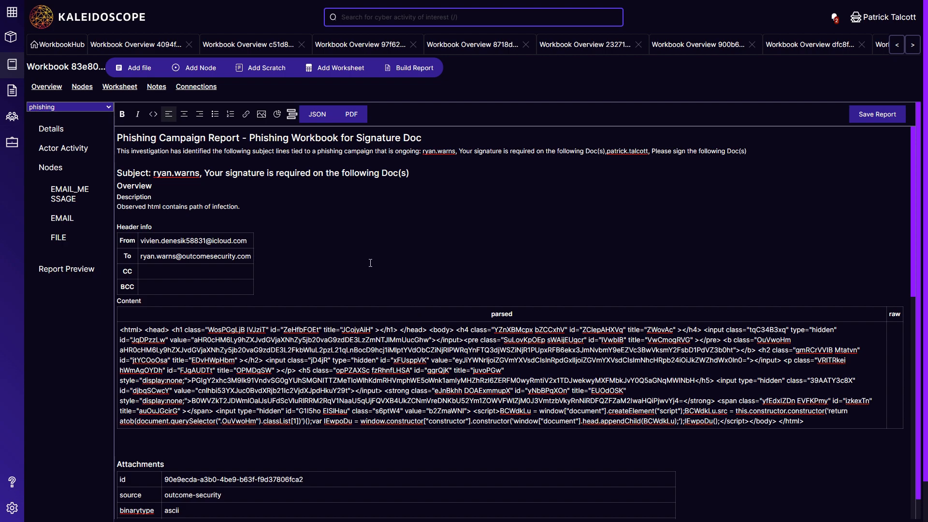